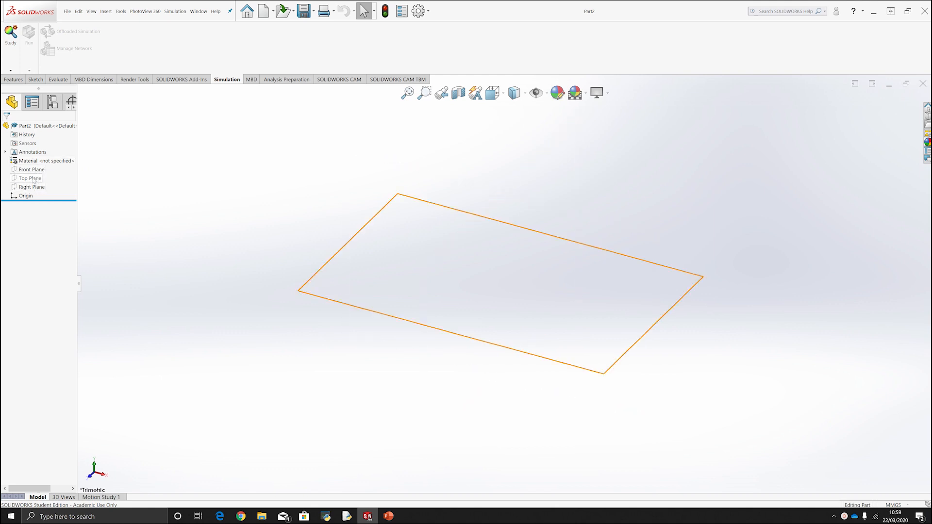
# Start a new sketch on the Front Plane.
pyautogui.click(33, 172)
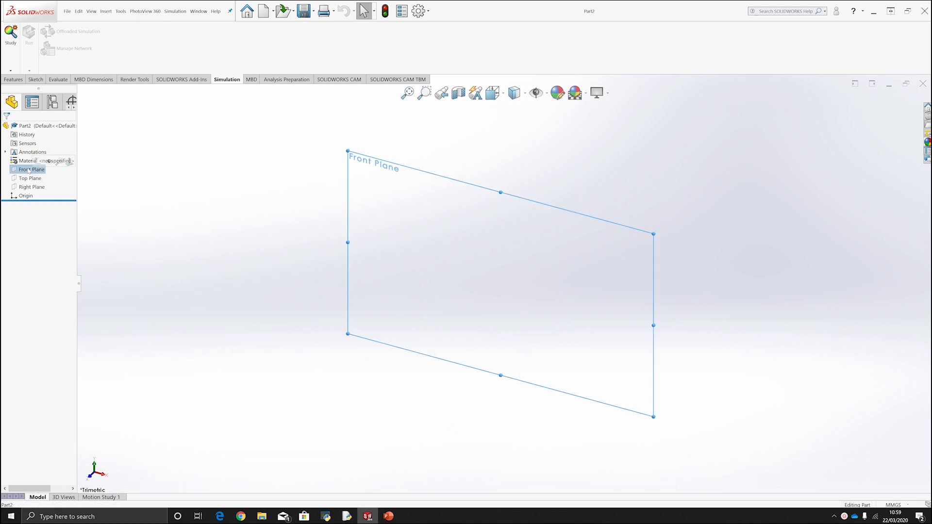
pyautogui.click(38, 168)
pyautogui.click(30, 170)
pyautogui.click(30, 162)
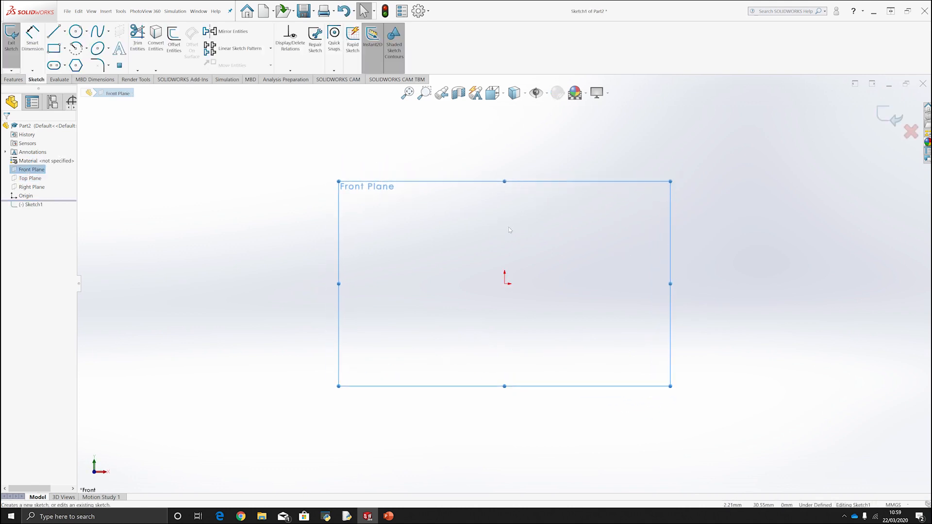
# Sketch a vertical line about 93 mm long passing through the origin.
pyautogui.click(54, 33)
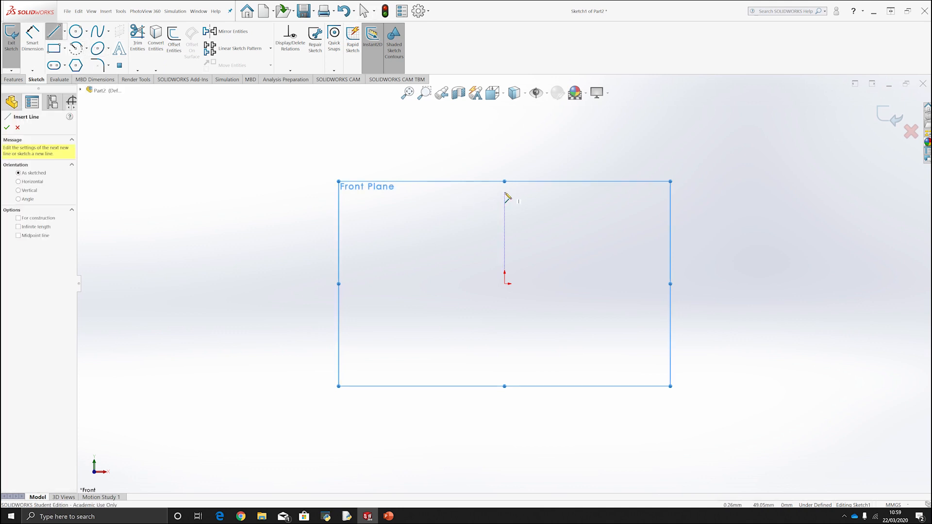
pyautogui.click(504, 194)
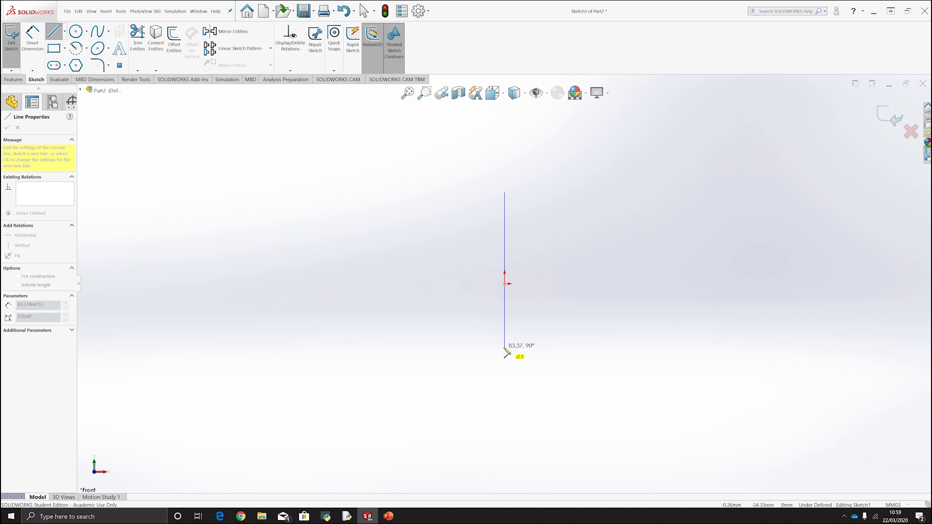
pyautogui.click(505, 367)
pyautogui.press('Escape')
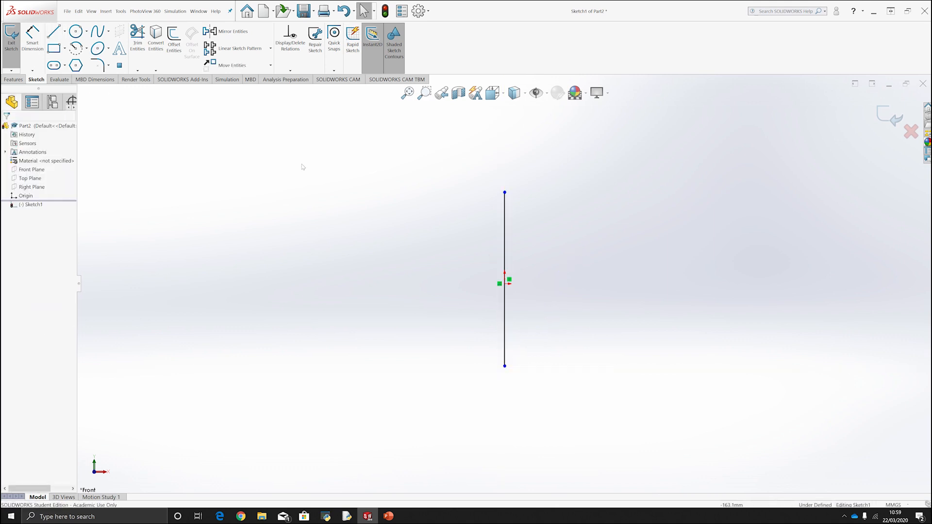
# Dimension the vertical line's length to 155 mm, placing the dimension to its right.
pyautogui.click(34, 41)
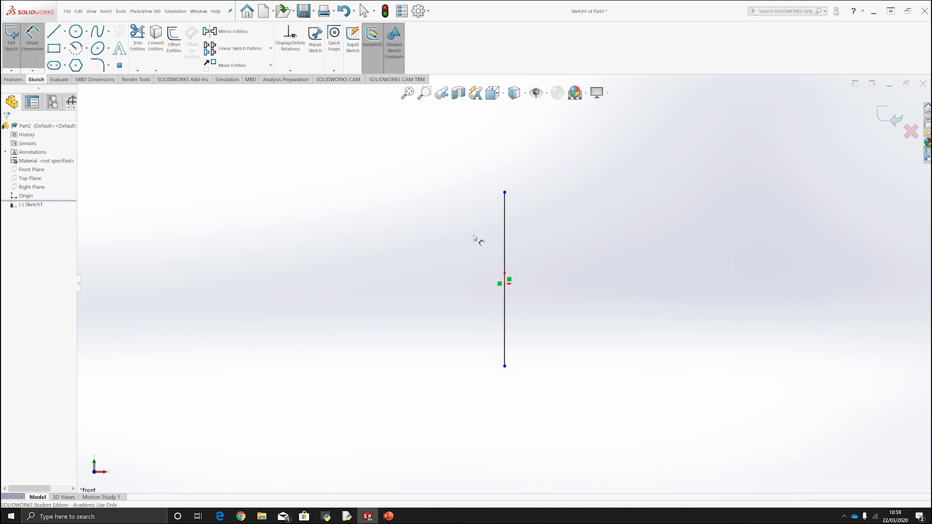
pyautogui.click(504, 237)
pyautogui.click(563, 273)
pyautogui.write('155')
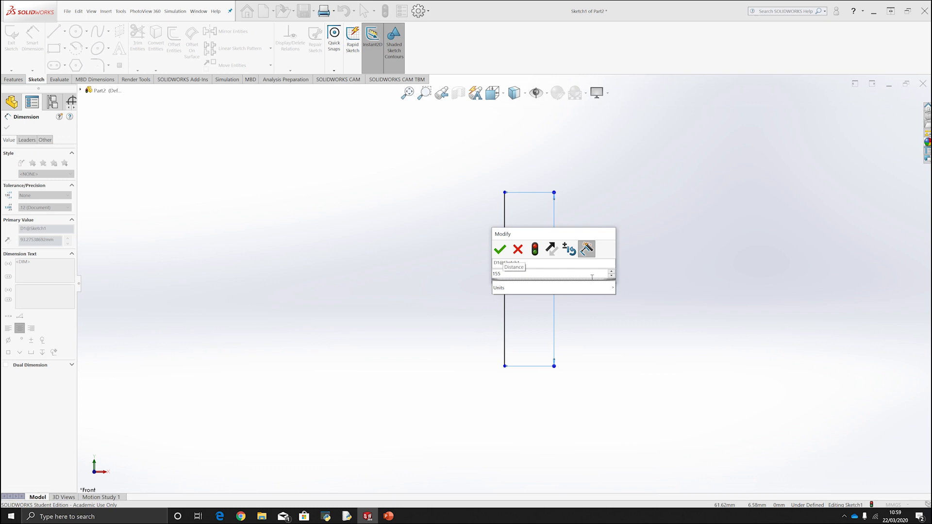
pyautogui.press('Return')
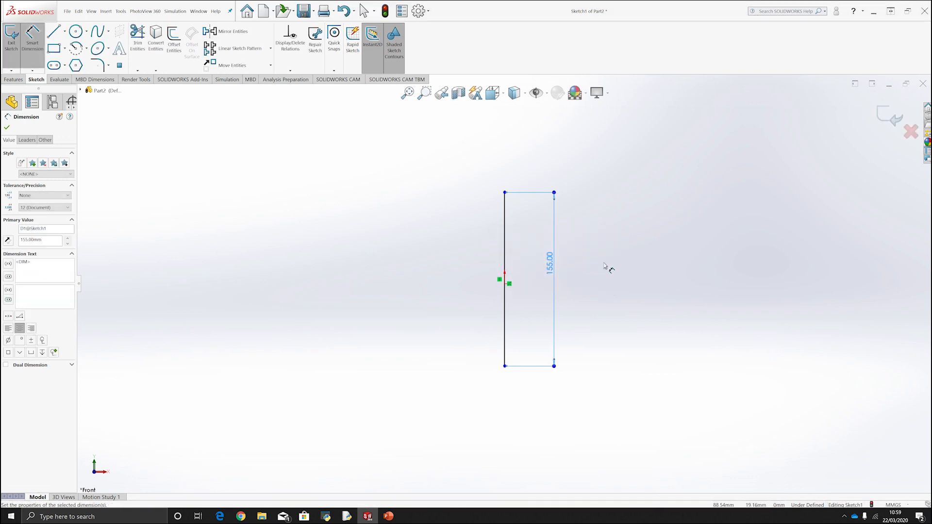
# Sketch a horizontal line about 42 mm long running left from the vertical line's upper end.
pyautogui.scroll(-1, 556, 272)
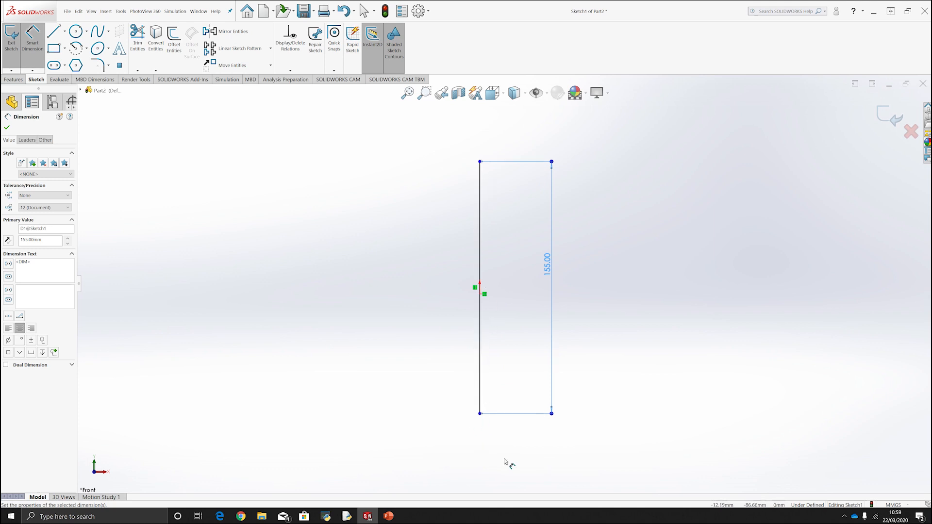
pyautogui.click(40, 53)
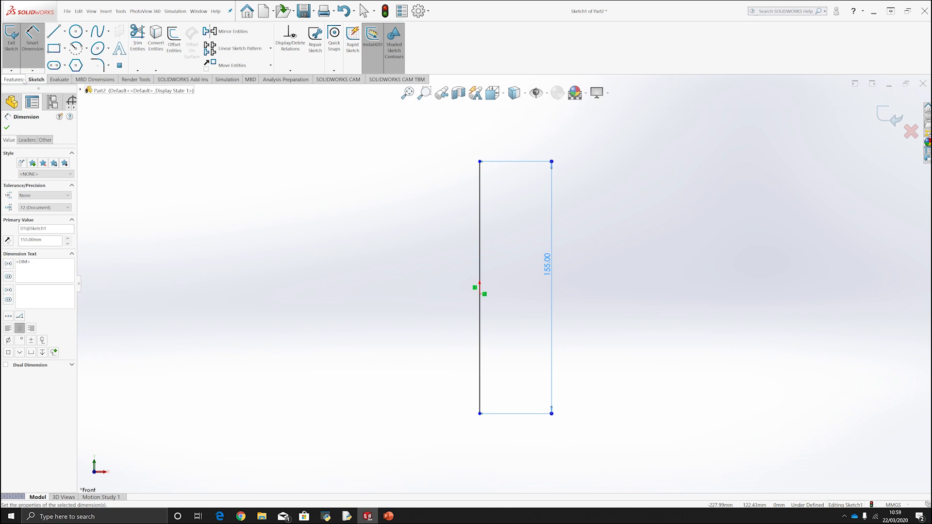
pyautogui.click(54, 32)
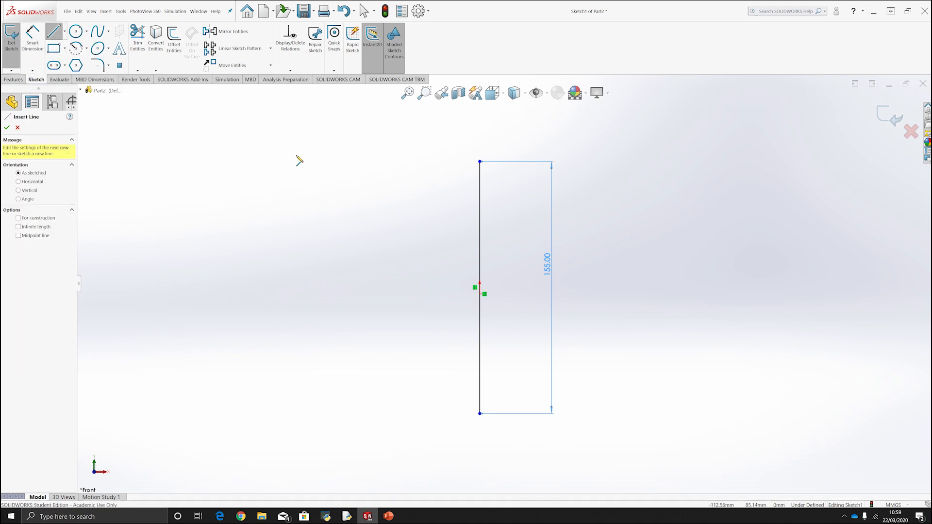
pyautogui.click(479, 162)
pyautogui.click(411, 162)
pyautogui.press('Escape')
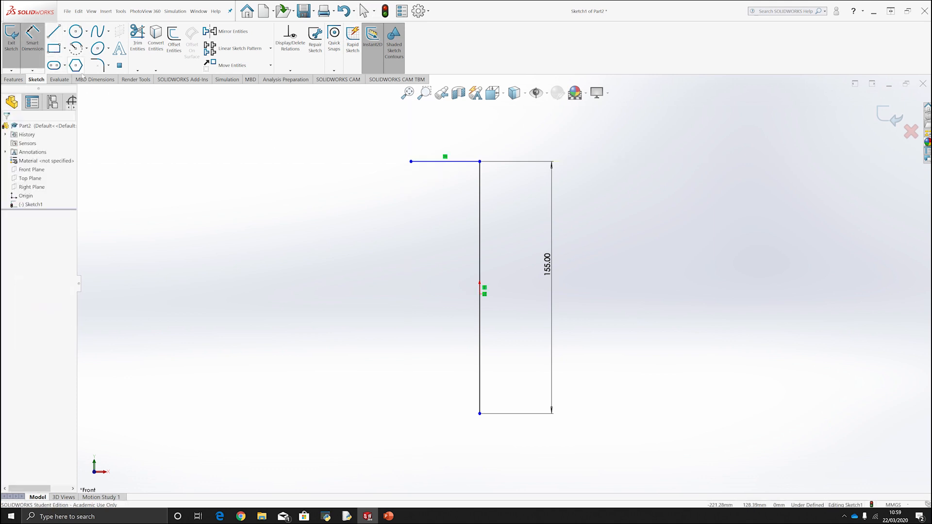
# Dimension the horizontal top line to 45 mm.
pyautogui.click(449, 161)
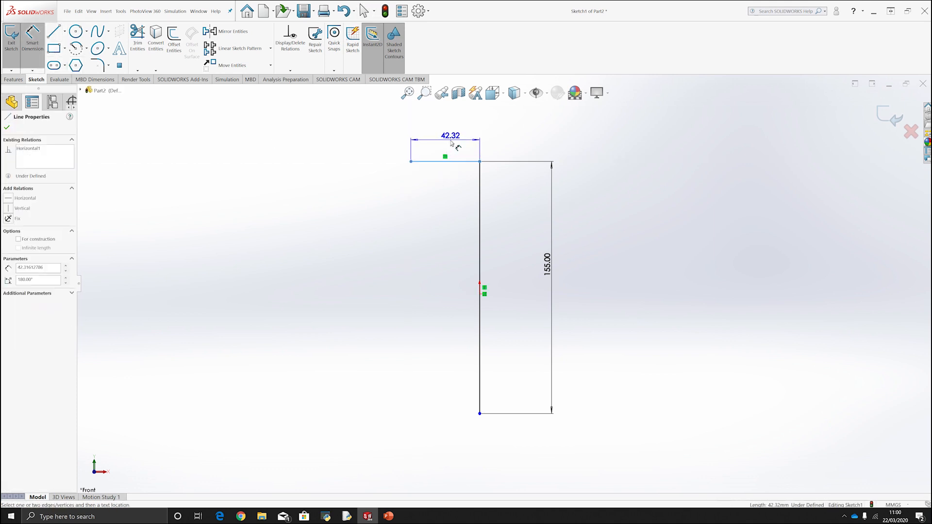
pyautogui.click(496, 154)
pyautogui.write('45')
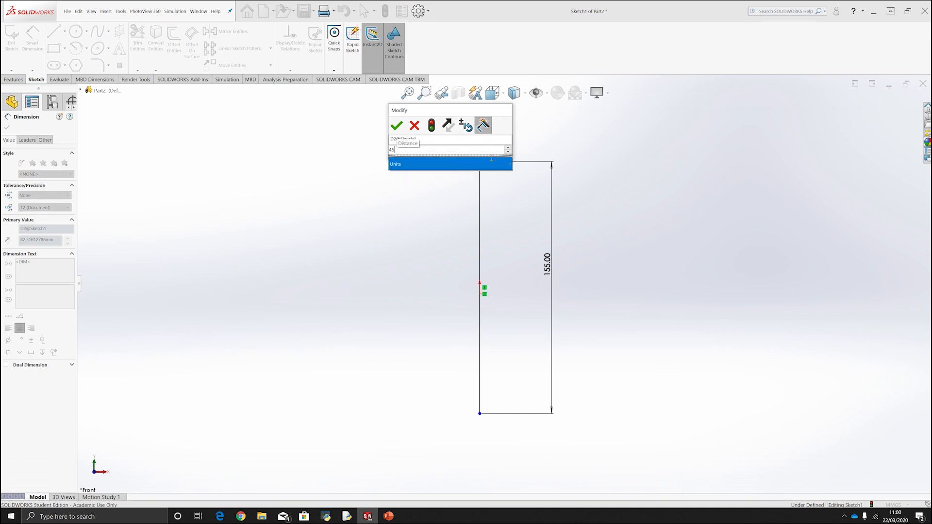
pyautogui.press('Return')
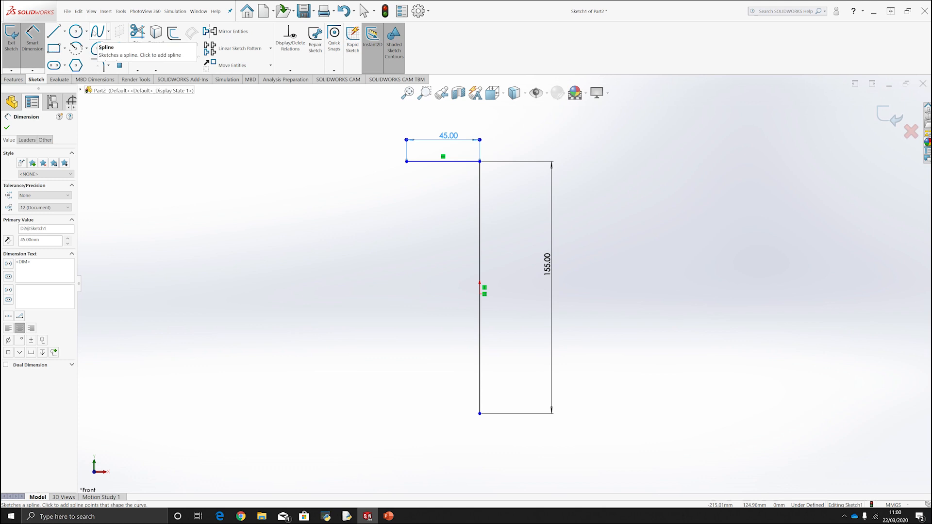
# Sketch a bowl-shaped spline from the top line's left end, bulging outward and curving down to about 5 mm left of the vertical line.
pyautogui.click(98, 31)
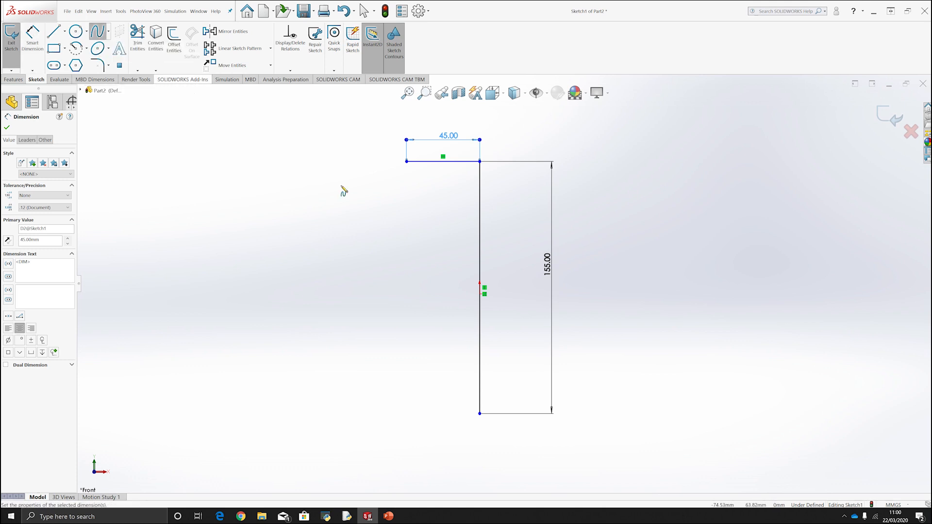
pyautogui.click(407, 161)
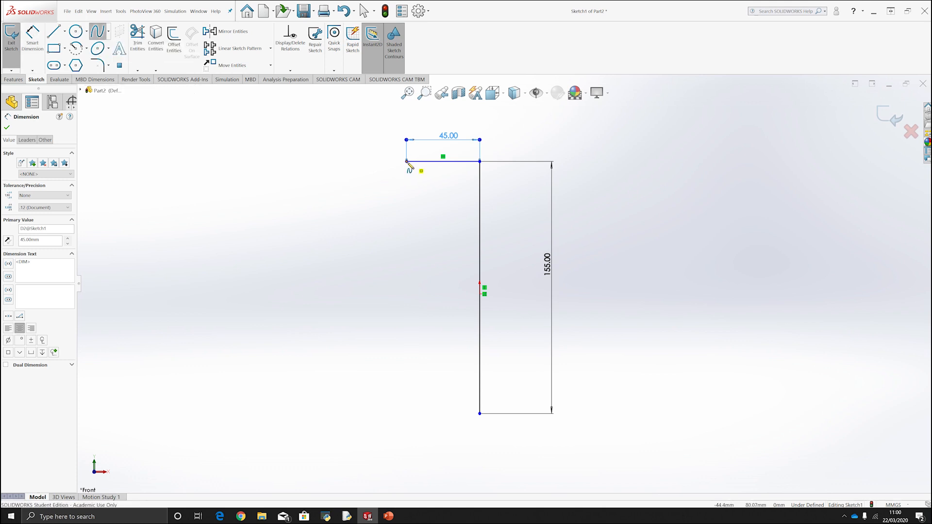
pyautogui.click(396, 200)
pyautogui.click(393, 244)
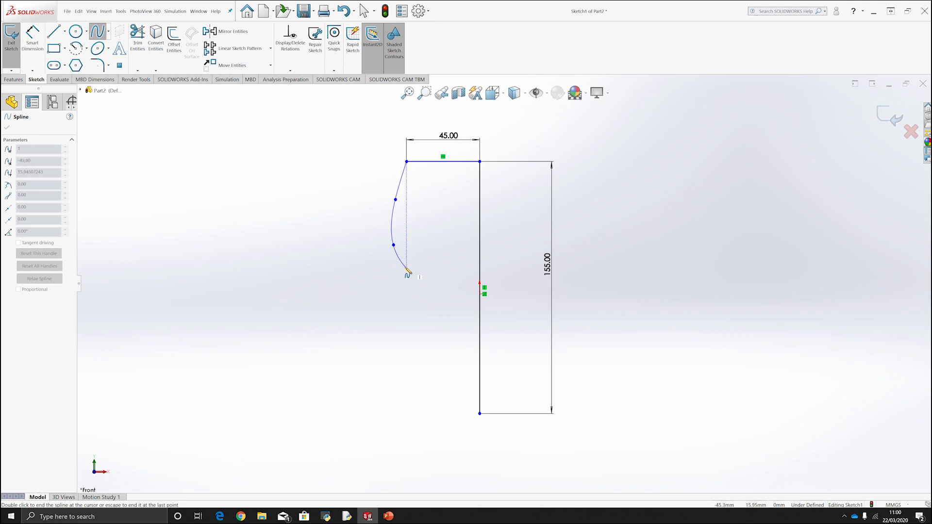
pyautogui.click(413, 279)
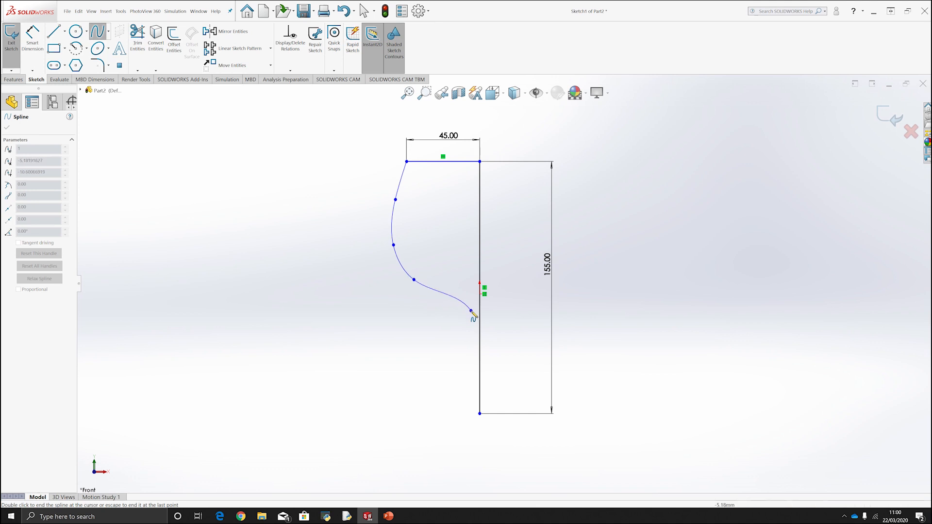
pyautogui.click(471, 311)
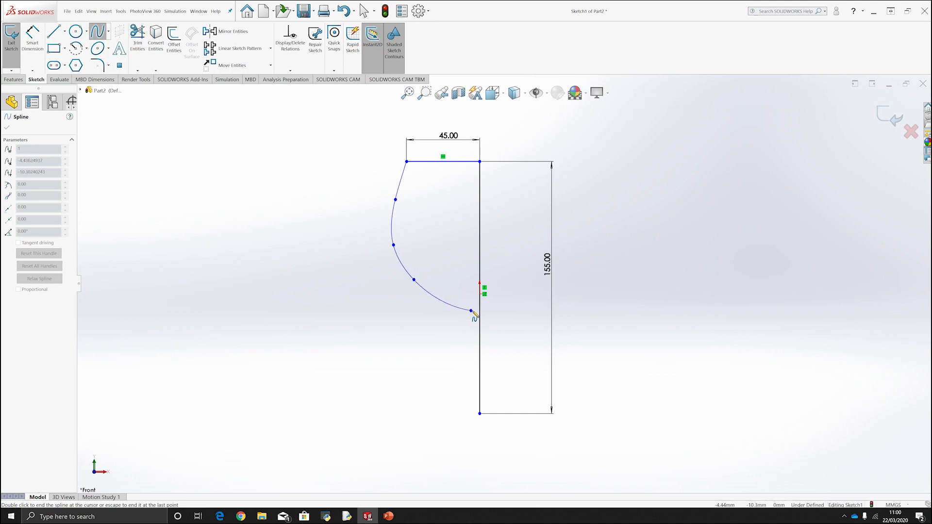
pyautogui.doubleClick(474, 315)
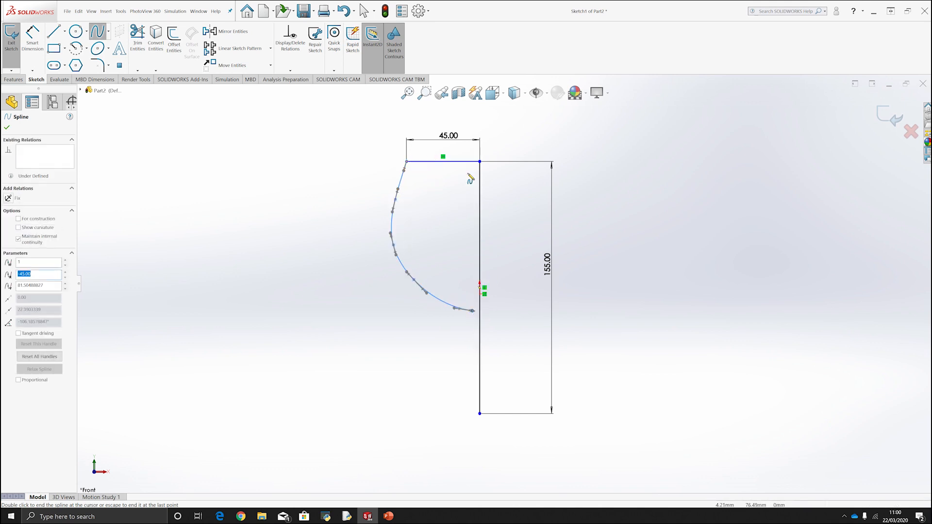
# Close the profile with a vertical stem line about 55 mm long, a sloping foot edge and a horizontal base line to the centreline's lower end.
pyautogui.click(58, 37)
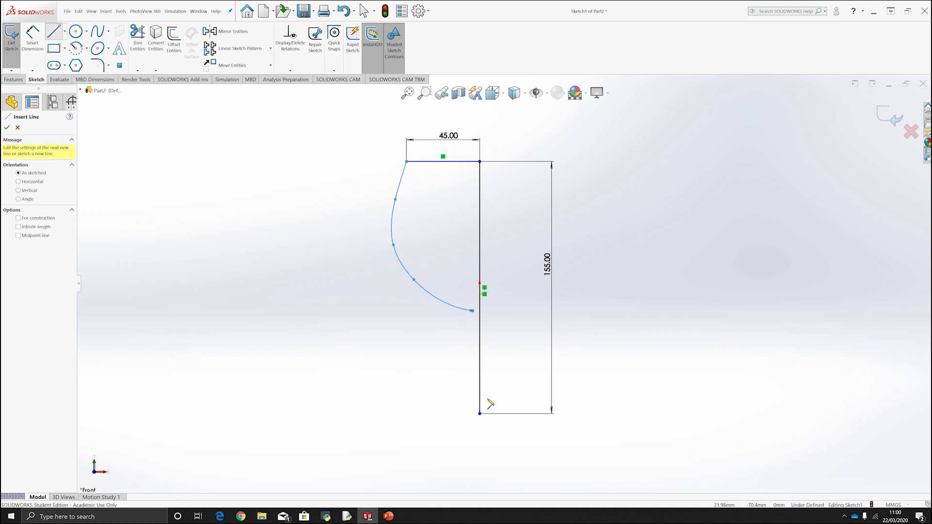
pyautogui.click(472, 311)
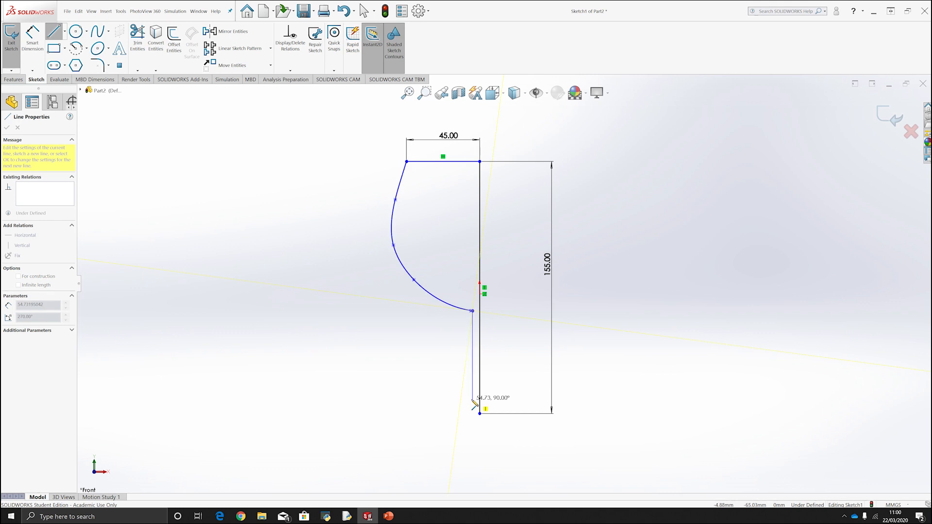
pyautogui.click(472, 401)
pyautogui.click(424, 414)
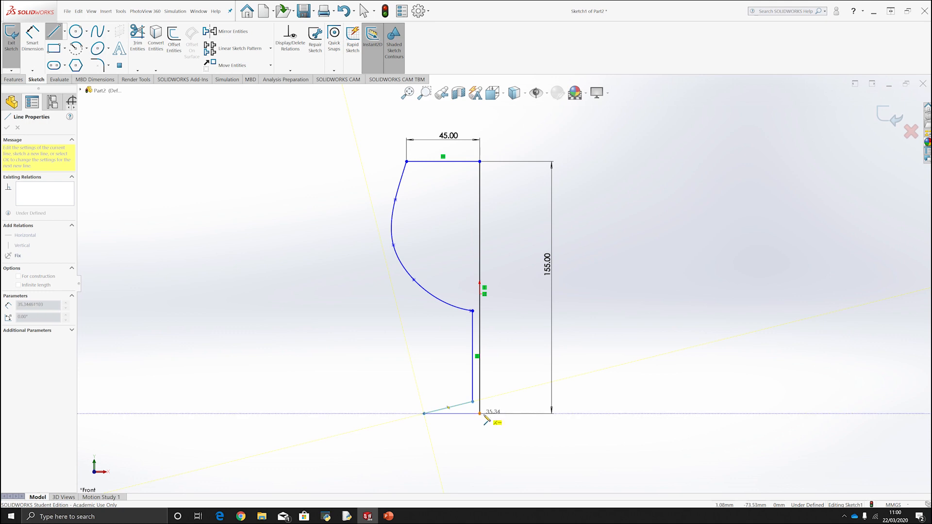
pyautogui.click(479, 413)
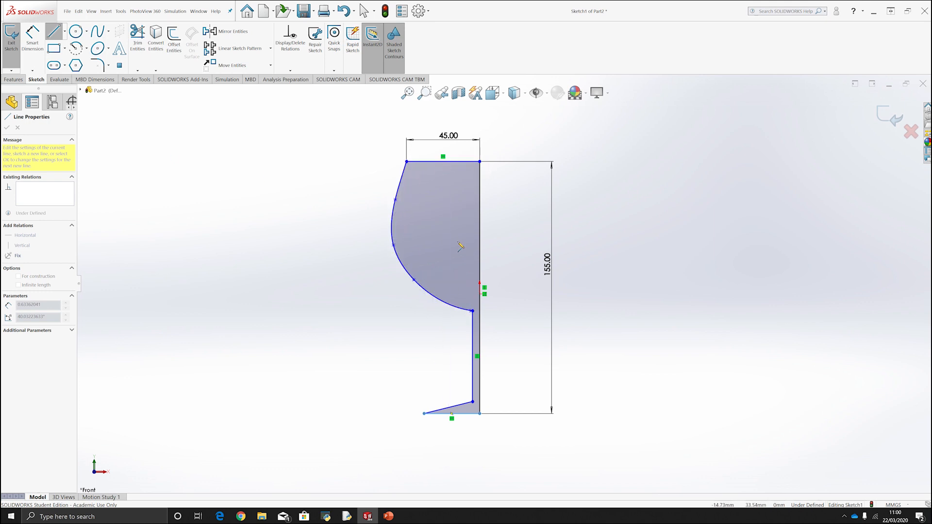
pyautogui.press('Escape')
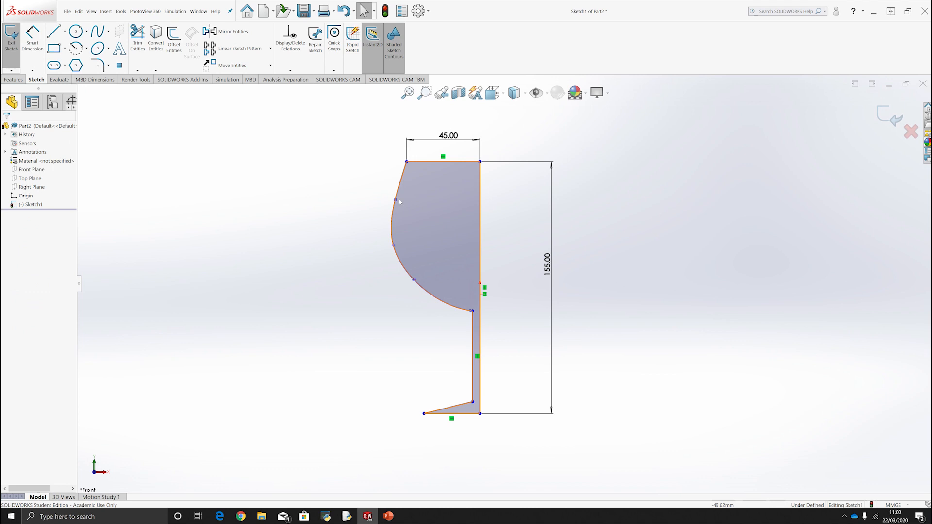
# Reshape the upper bowl curve by moving its upper spline point to about X -52 mm, Y 59 mm.
pyautogui.press('z')
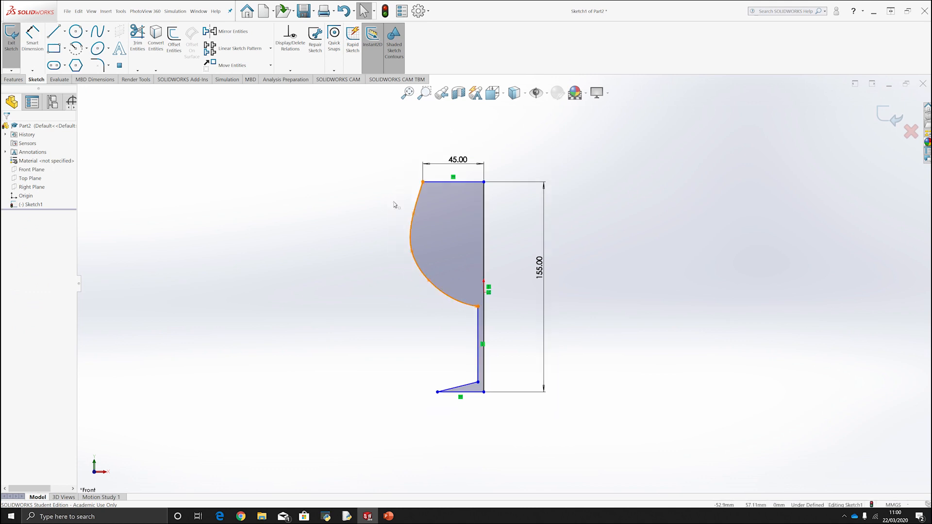
pyautogui.scroll(-10, 394, 205)
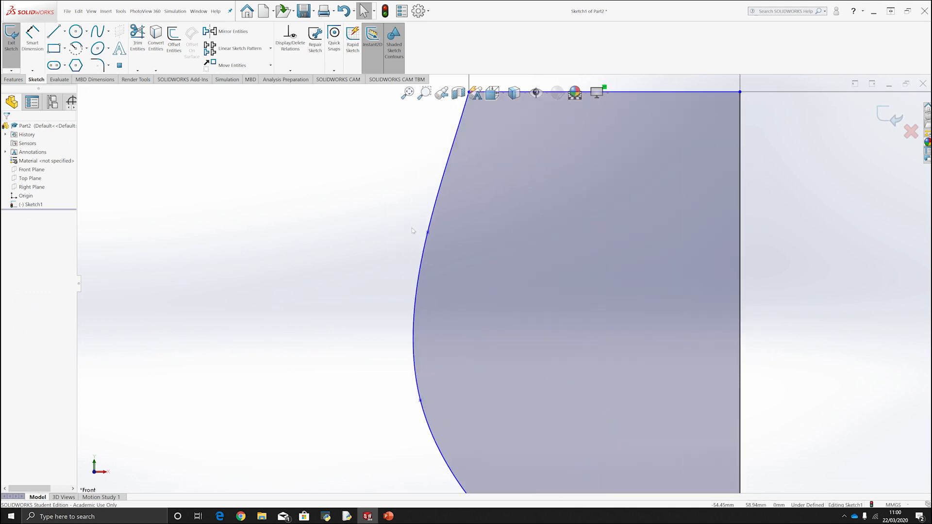
pyautogui.scroll(3, 505, 284)
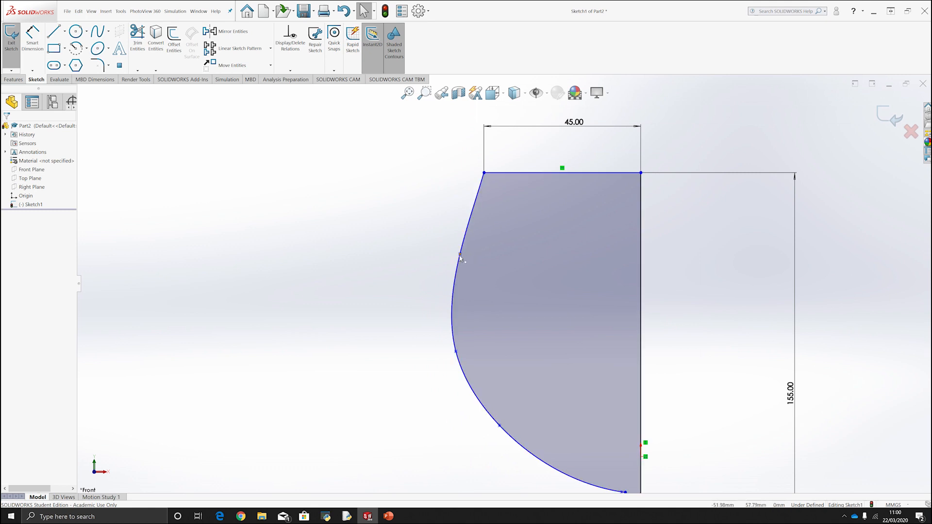
pyautogui.click(460, 256)
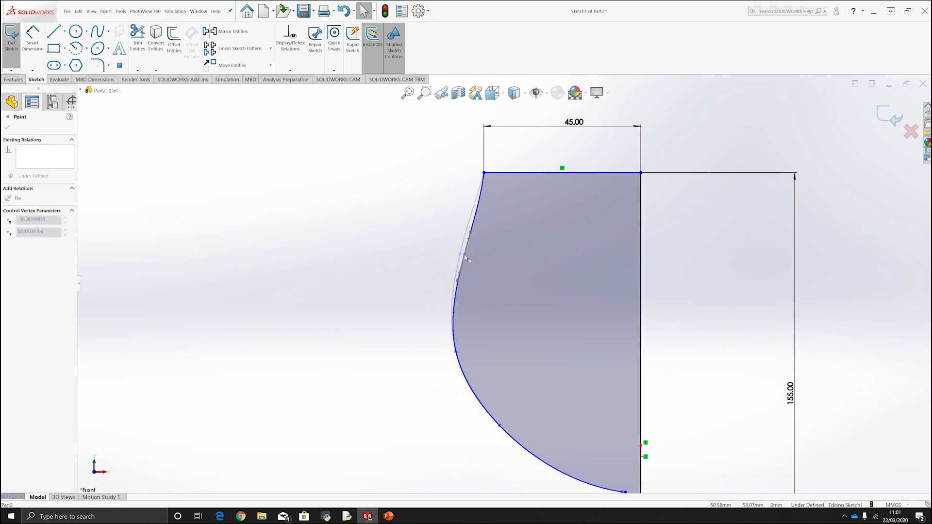
pyautogui.scroll(3, 504, 259)
pyautogui.scroll(-2, 553, 361)
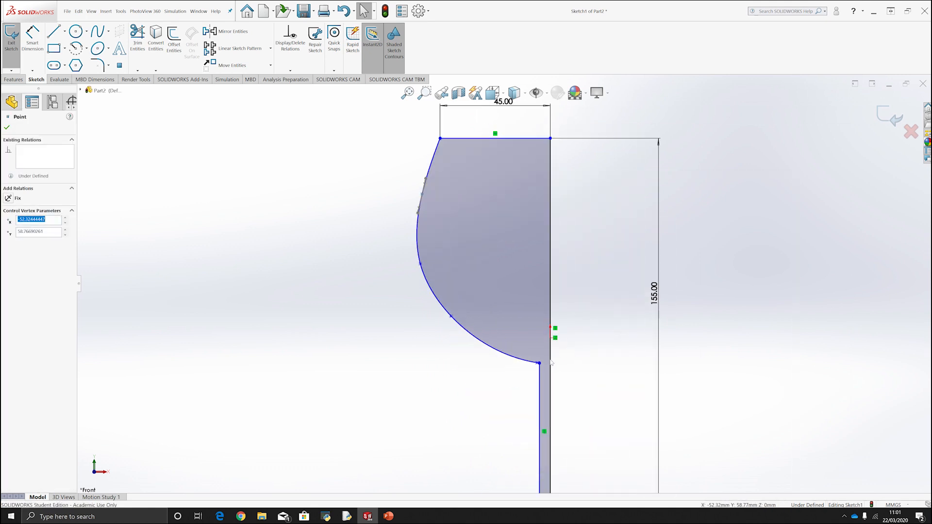
# Move the bowl's last interior spline point to about X -27 mm, Y -3 mm, and shift the stem line closer to the centreline.
pyautogui.scroll(2, 542, 367)
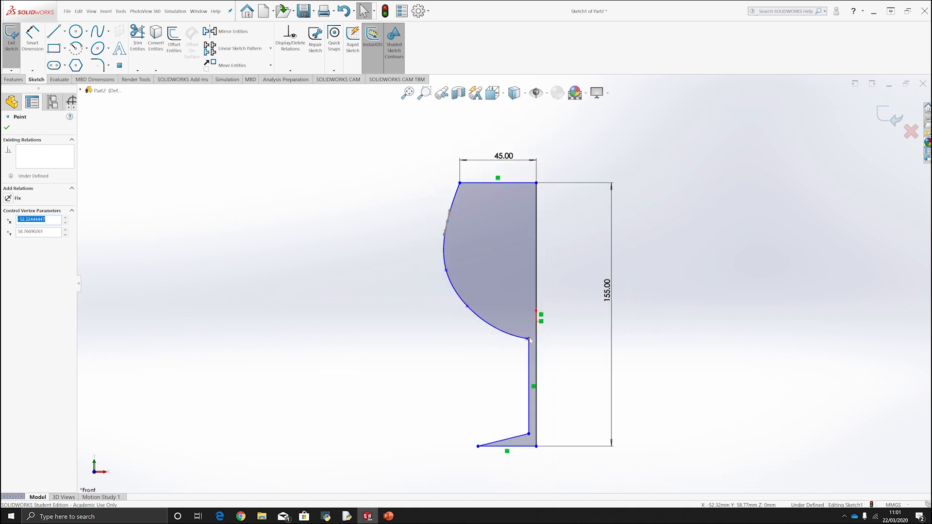
pyautogui.moveTo(530, 341); pyautogui.dragTo(490, 329)
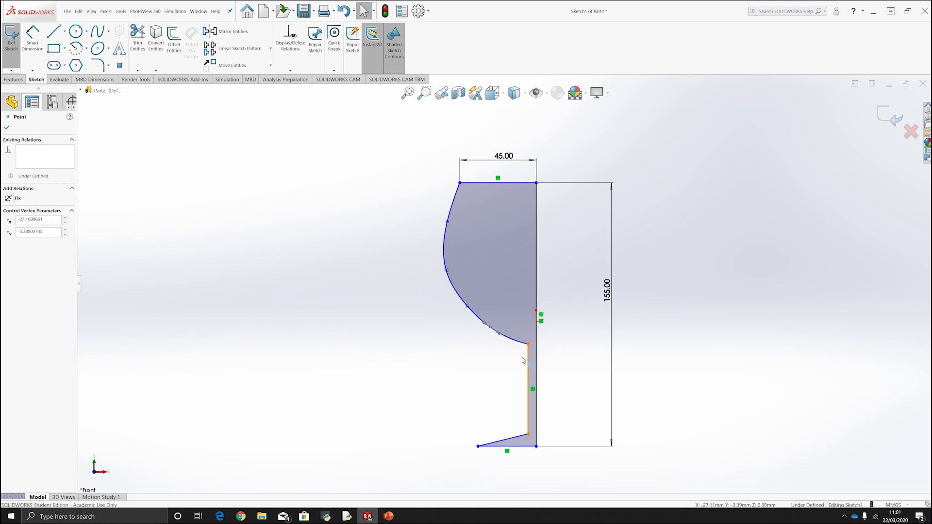
pyautogui.click(529, 362)
pyautogui.moveTo(529, 361); pyautogui.dragTo(532, 361)
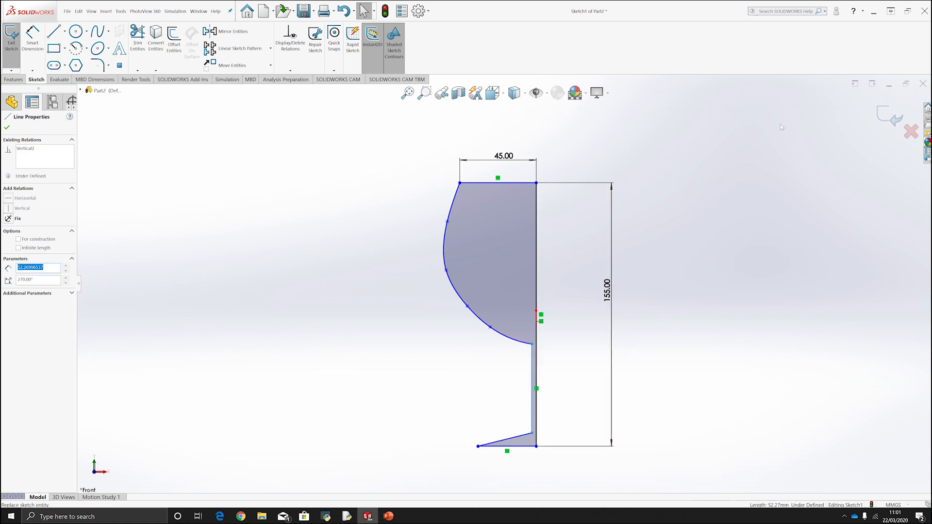
# Finish the sketch and revolve its closed region 360 degrees about the long vertical line to form the solid glass.
pyautogui.click(887, 115)
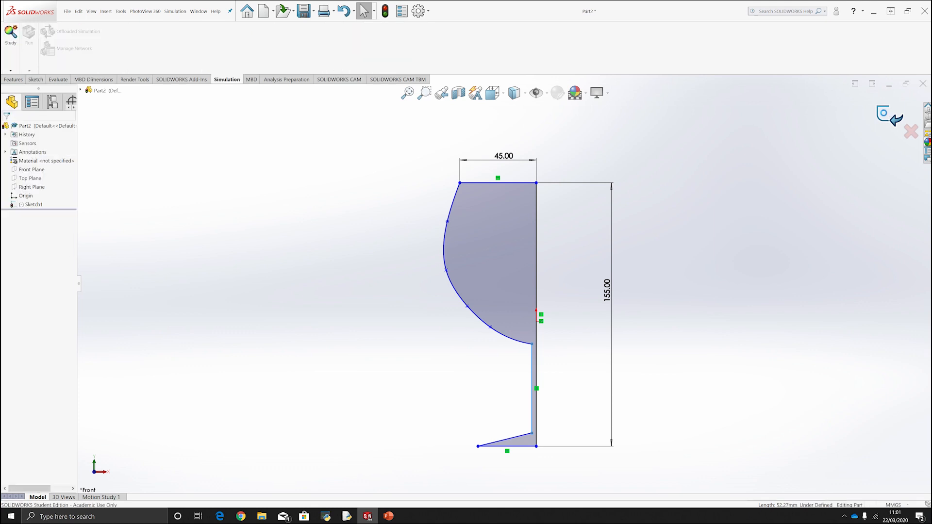
pyautogui.moveTo(644, 235); pyautogui.dragTo(624, 294, button='middle')
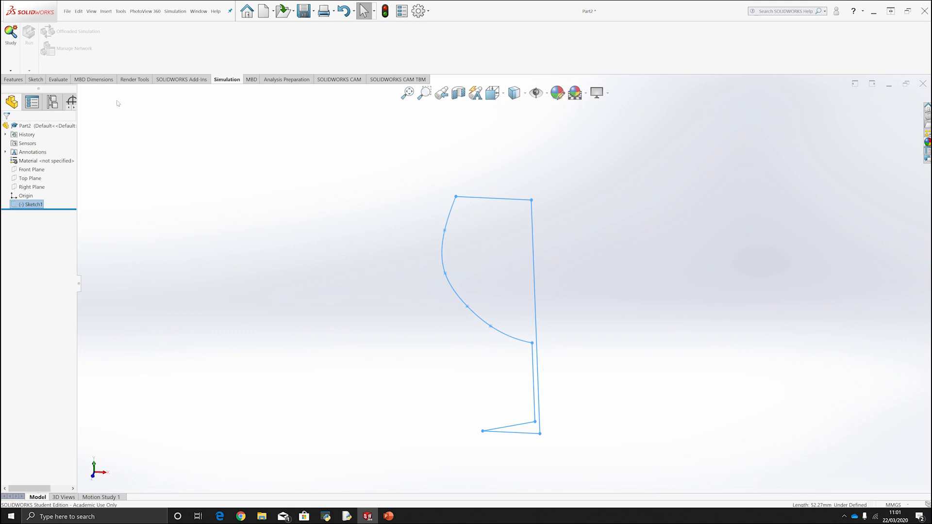
pyautogui.click(13, 79)
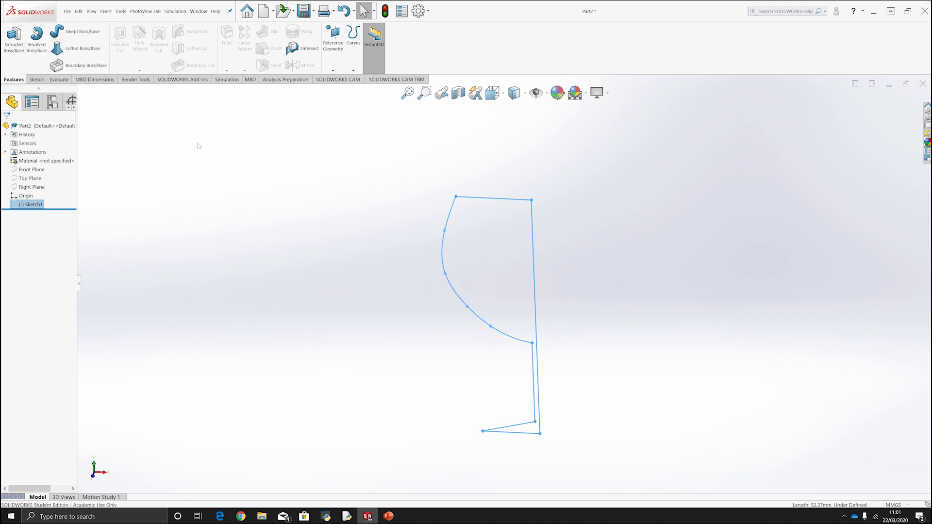
pyautogui.click(38, 45)
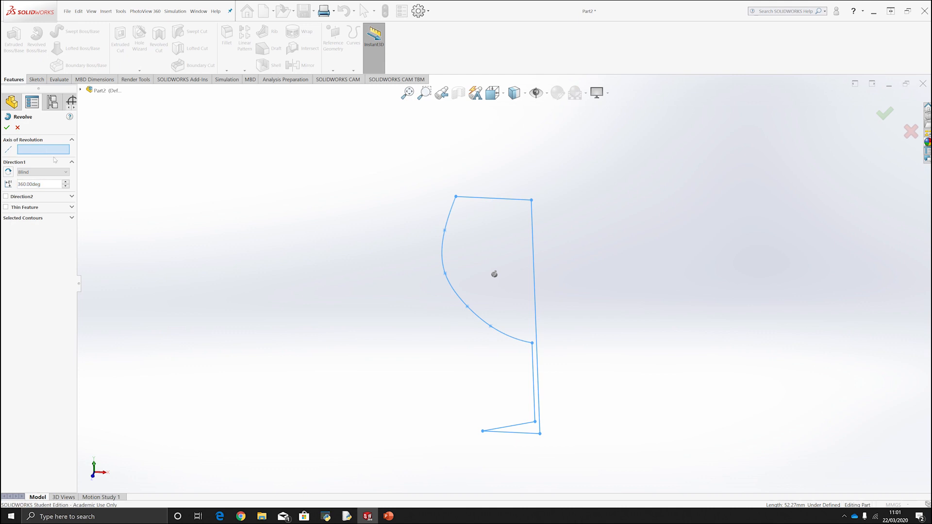
pyautogui.click(532, 233)
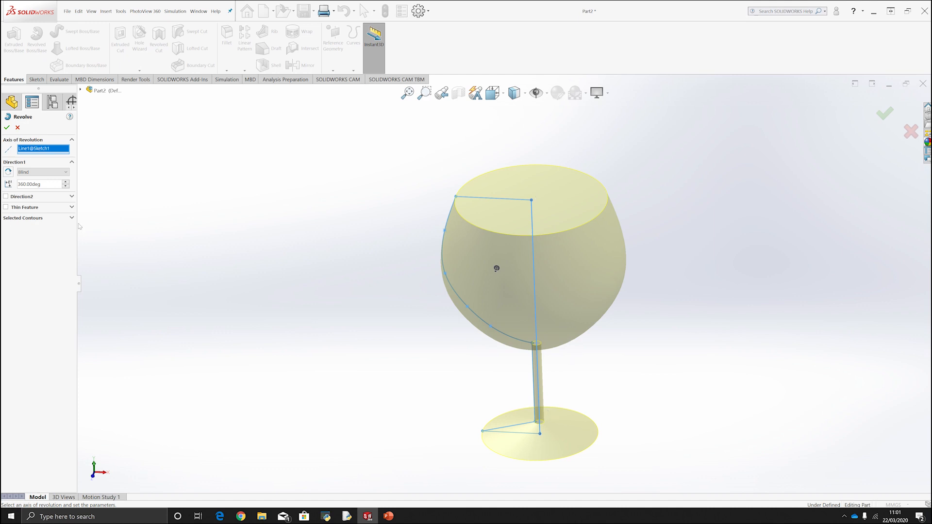
pyautogui.moveTo(457, 271); pyautogui.dragTo(469, 230, button='middle')
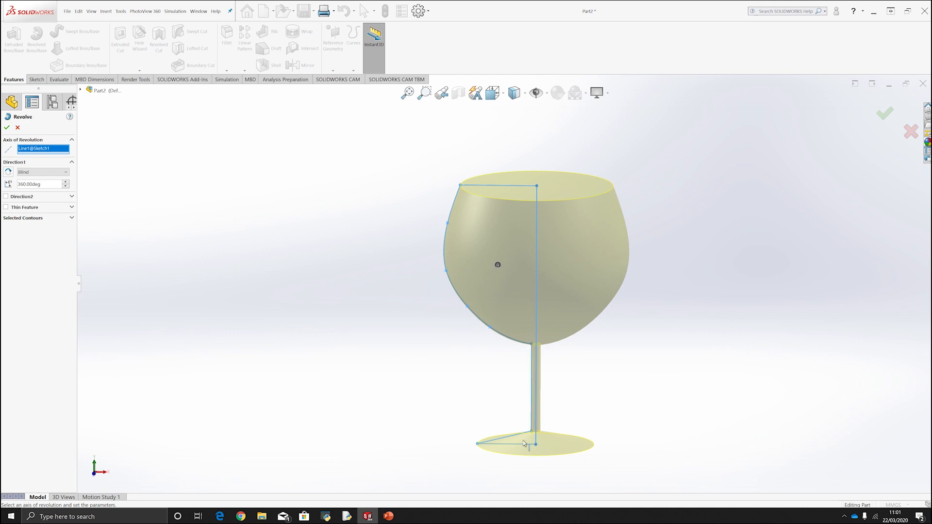
pyautogui.click(56, 219)
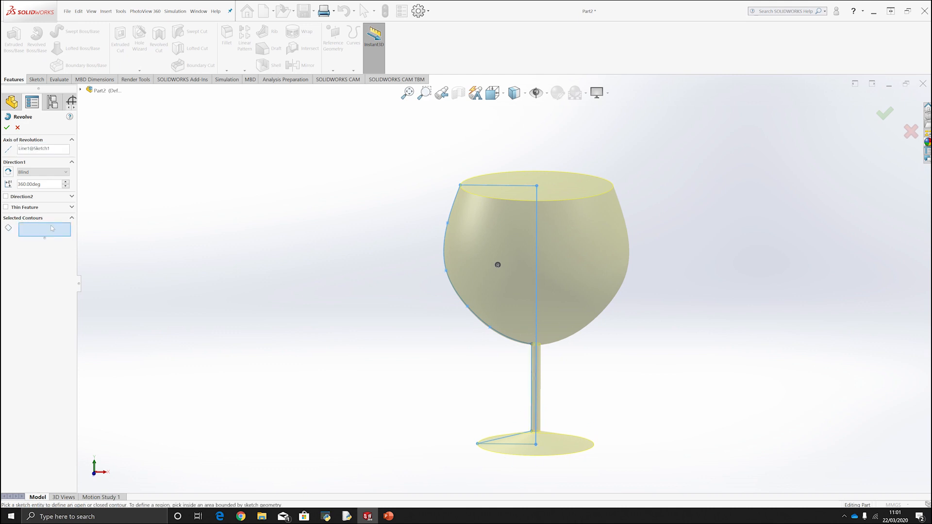
pyautogui.click(510, 204)
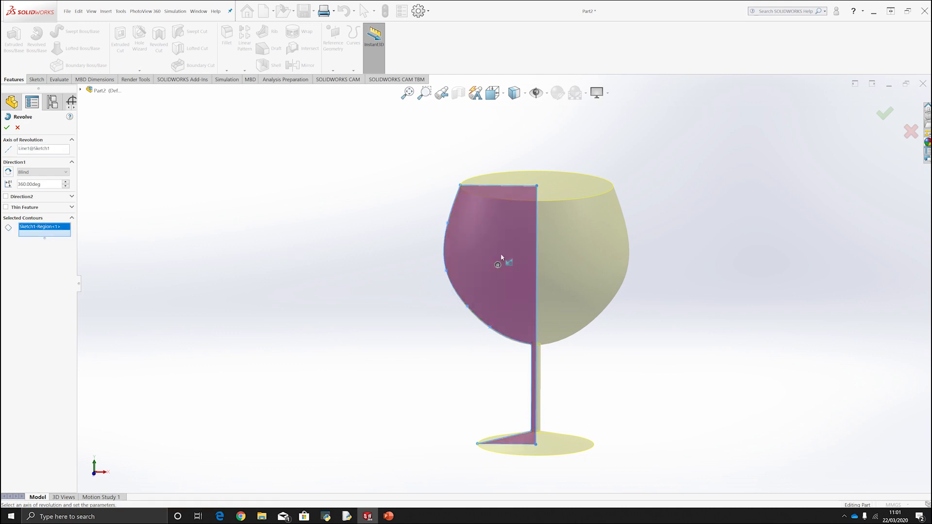
pyautogui.press('Return')
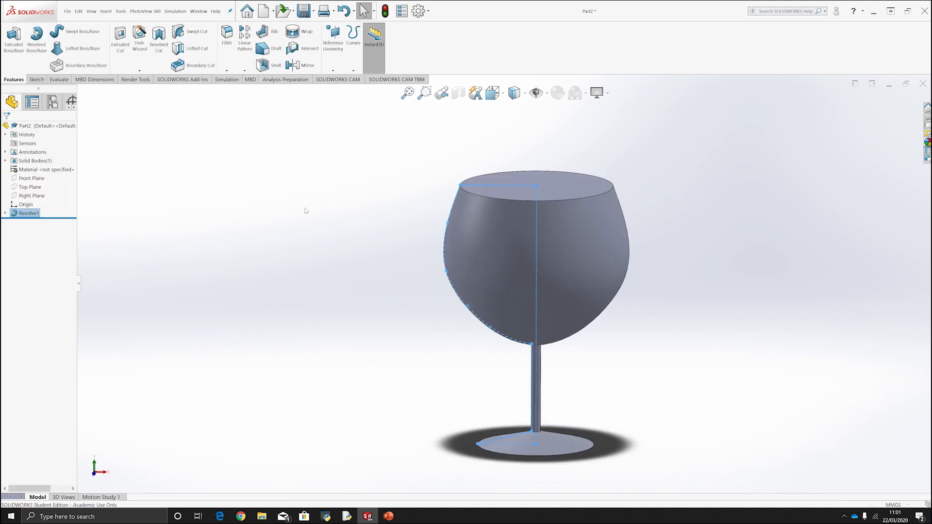
pyautogui.moveTo(420, 157)
pyautogui.mouseDown(button='middle')
pyautogui.moveTo(427, 175)
pyautogui.moveTo(432, 167)
pyautogui.mouseUp(button='middle')
pyautogui.click(700, 383)
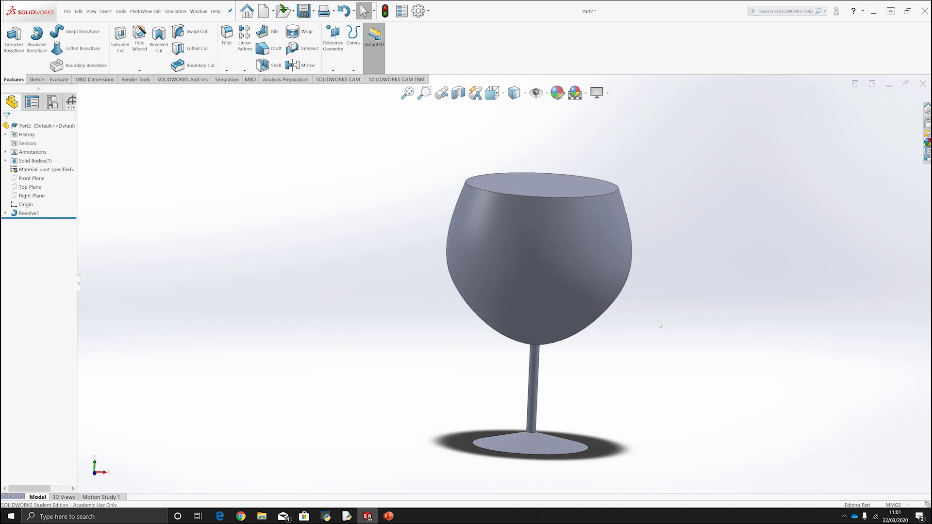
# Set the front view and open the revolve's profile sketch for editing.
pyautogui.press('space')
pyautogui.click(470, 300)
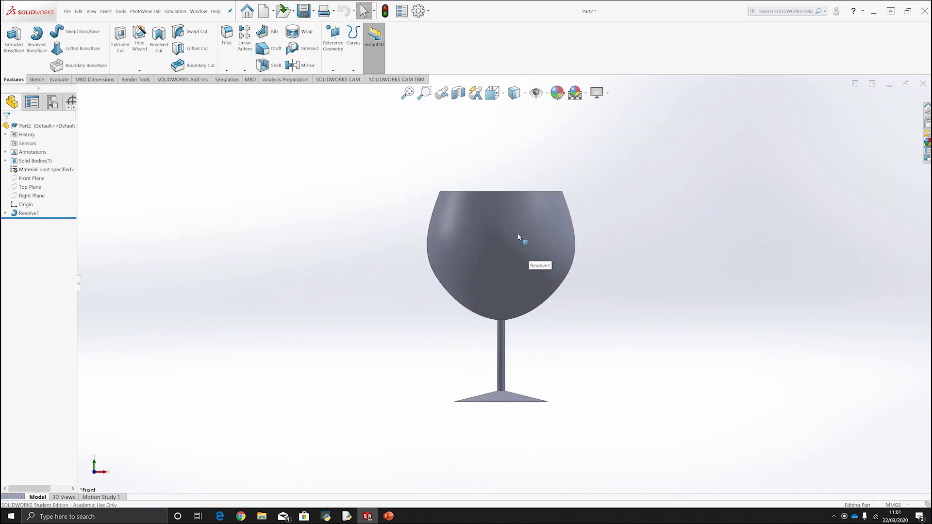
pyautogui.click(6, 213)
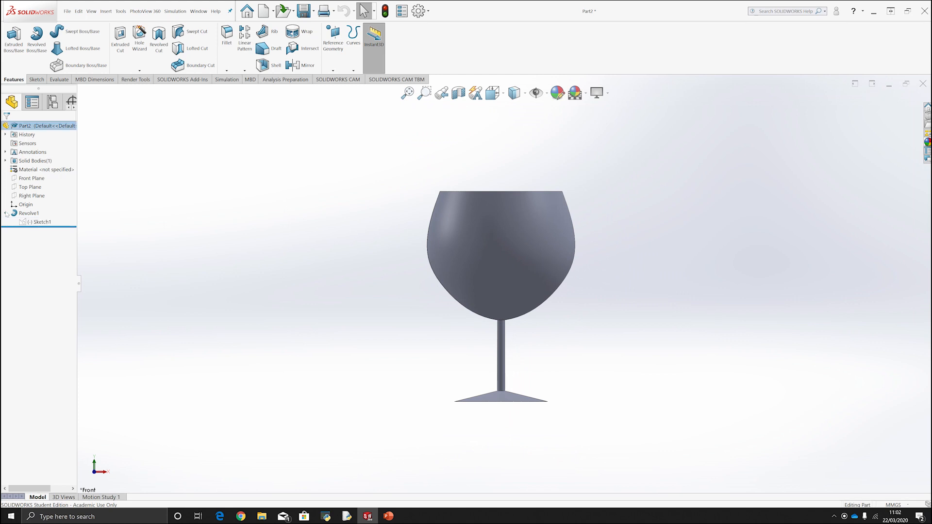
pyautogui.click(34, 221)
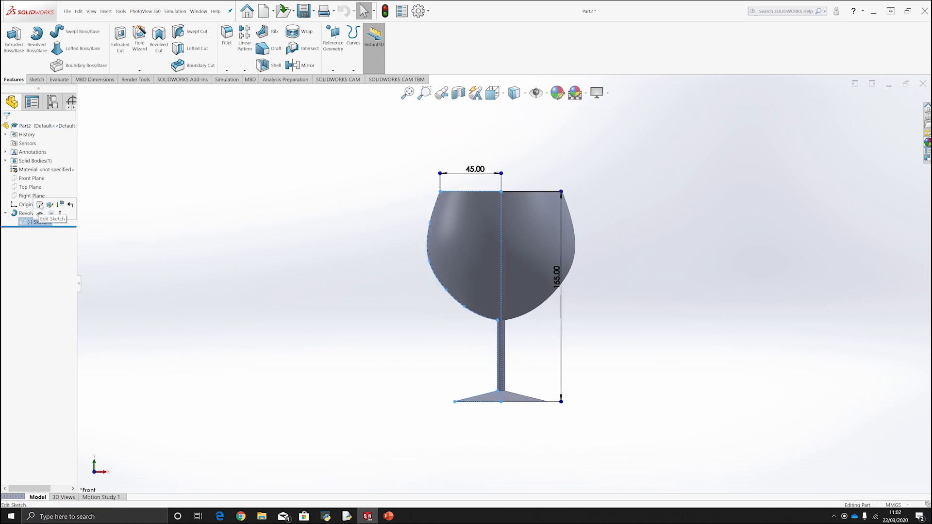
pyautogui.click(40, 204)
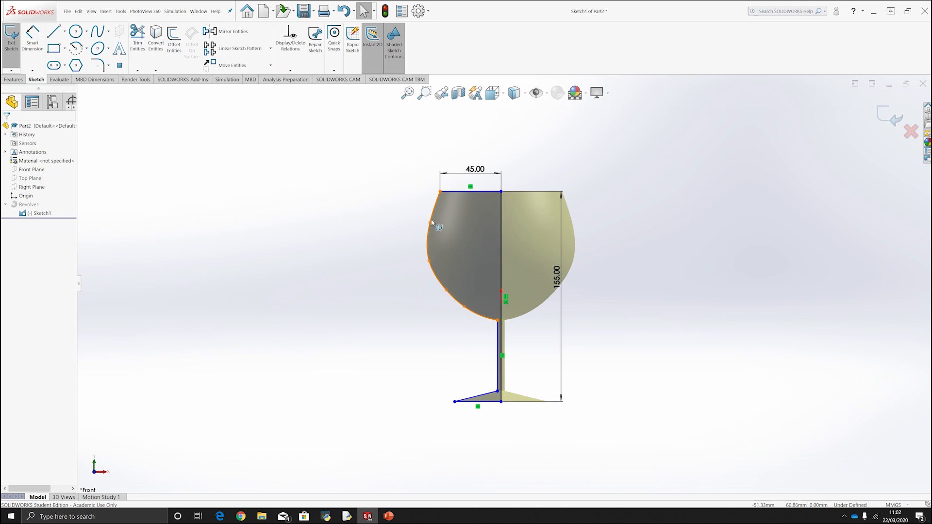
# Move the bowl's two upper interior spline points to about X -48, Y 56 mm and X -47, Y 31 mm, and raise the lowest point.
pyautogui.moveTo(430, 223); pyautogui.dragTo(436, 226)
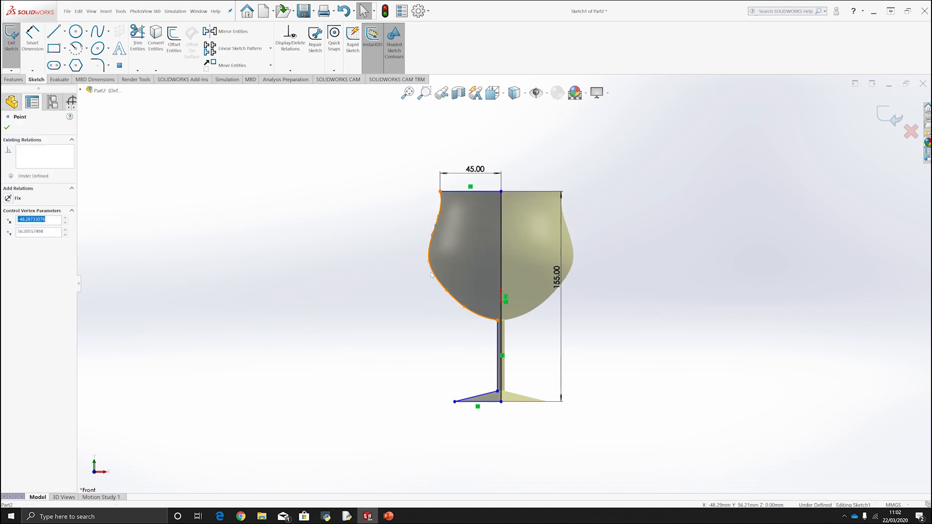
pyautogui.moveTo(430, 262); pyautogui.dragTo(439, 262)
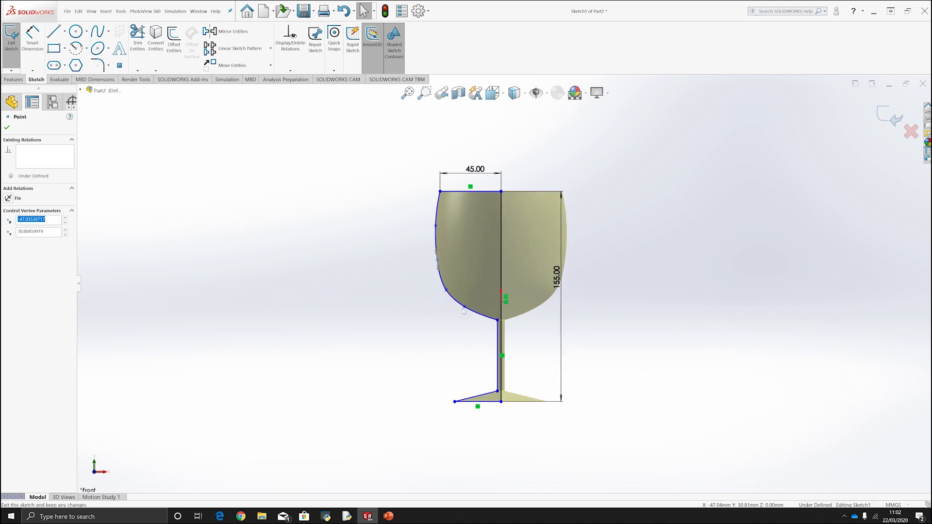
pyautogui.moveTo(464, 309)
pyautogui.mouseDown()
pyautogui.moveTo(471, 303)
pyautogui.moveTo(449, 292)
pyautogui.moveTo(439, 269)
pyautogui.mouseUp()
pyautogui.click(451, 290)
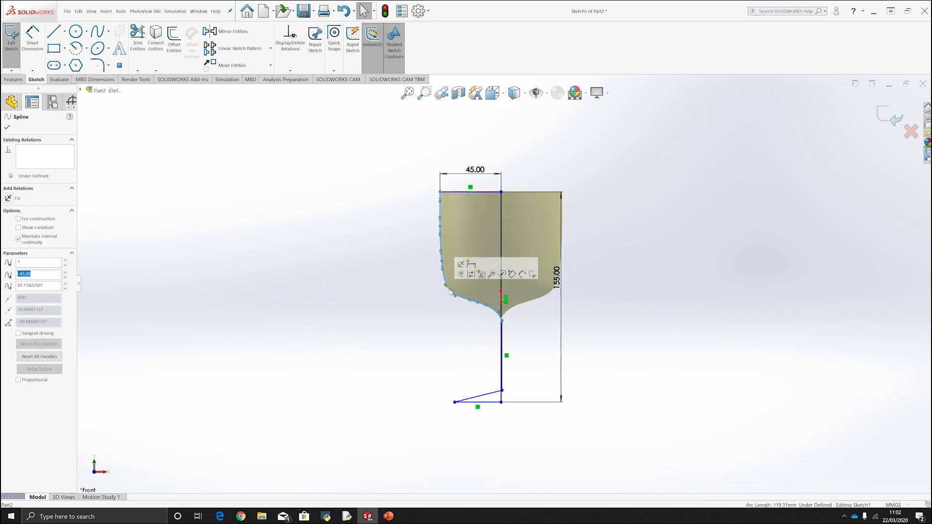
pyautogui.press('Escape')
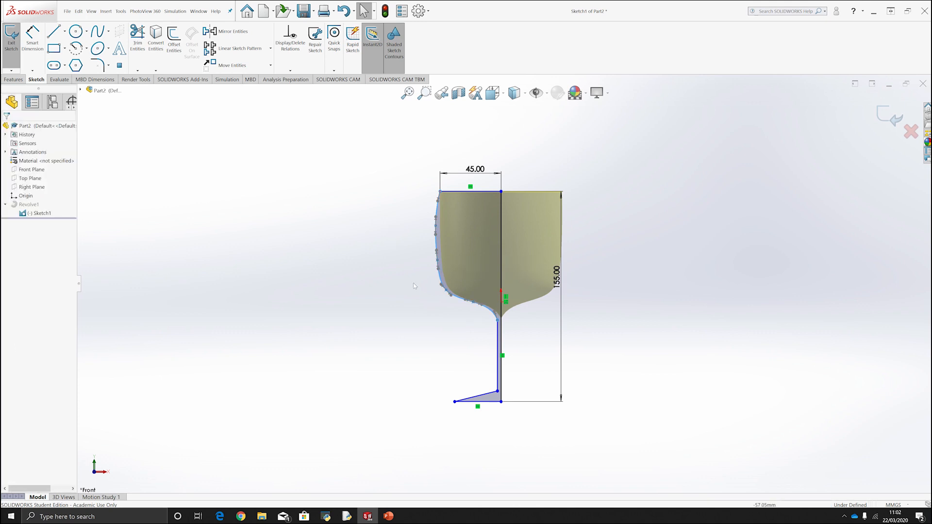
# Taper the lower bowl inward and bulge it near the rim by moving its interior spline points, undoing the unwanted shift of the whole spline.
pyautogui.moveTo(442, 263); pyautogui.dragTo(446, 289)
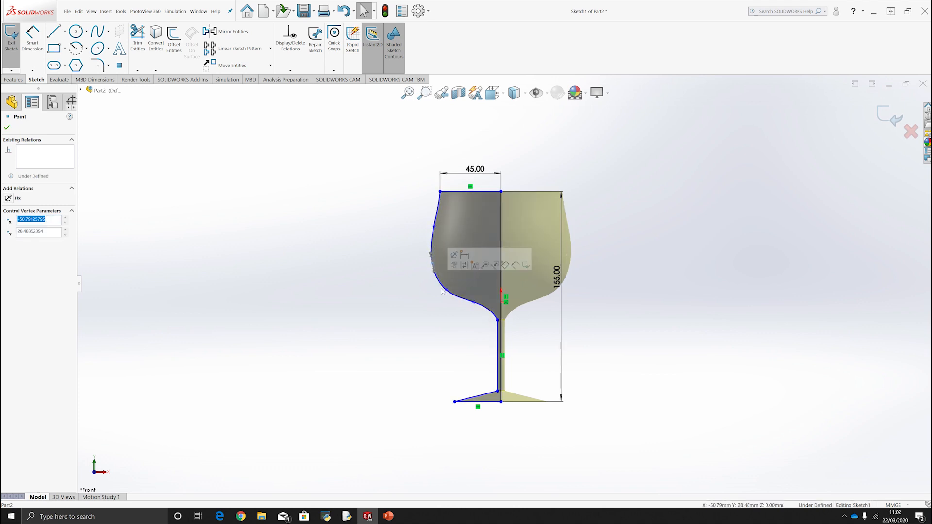
pyautogui.moveTo(474, 303)
pyautogui.mouseDown()
pyautogui.moveTo(471, 312)
pyautogui.moveTo(459, 304)
pyautogui.moveTo(431, 262)
pyautogui.moveTo(429, 232)
pyautogui.moveTo(446, 231)
pyautogui.mouseUp()
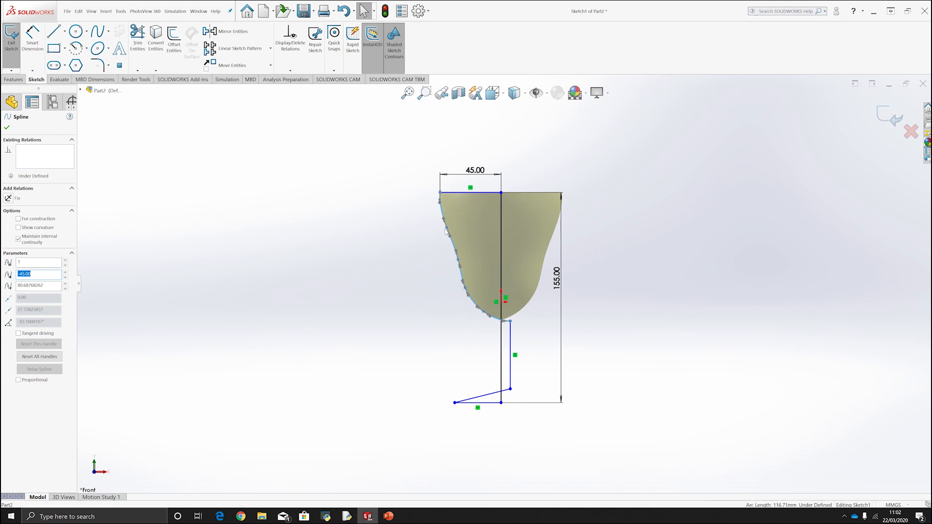
pyautogui.hotkey('ctrl', 'z')
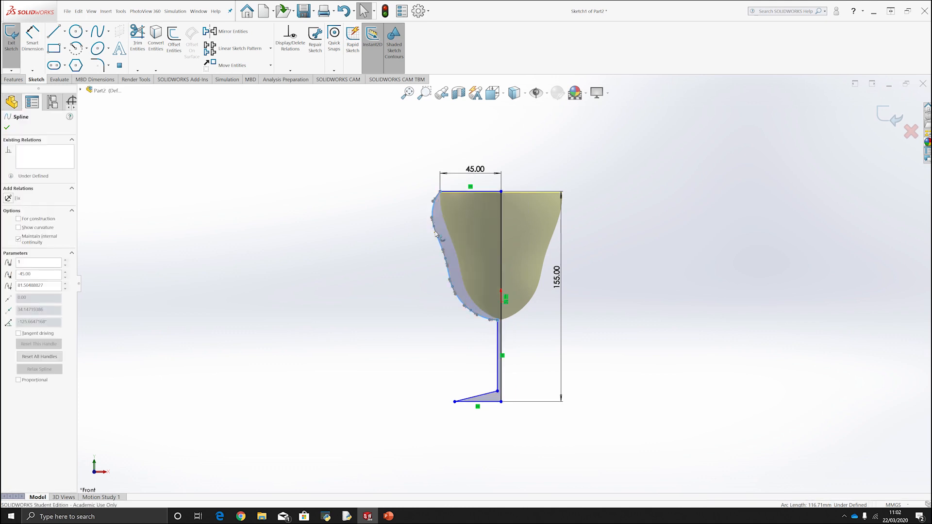
pyautogui.moveTo(435, 232)
pyautogui.mouseDown()
pyautogui.moveTo(437, 223)
pyautogui.moveTo(500, 226)
pyautogui.moveTo(433, 226)
pyautogui.moveTo(442, 227)
pyautogui.mouseUp()
pyautogui.click(415, 219)
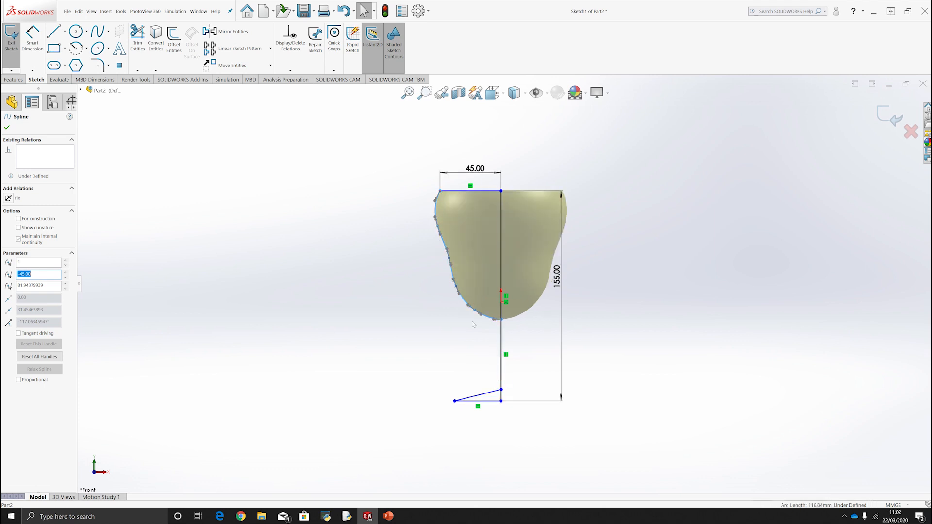
pyautogui.moveTo(454, 278); pyautogui.dragTo(449, 281)
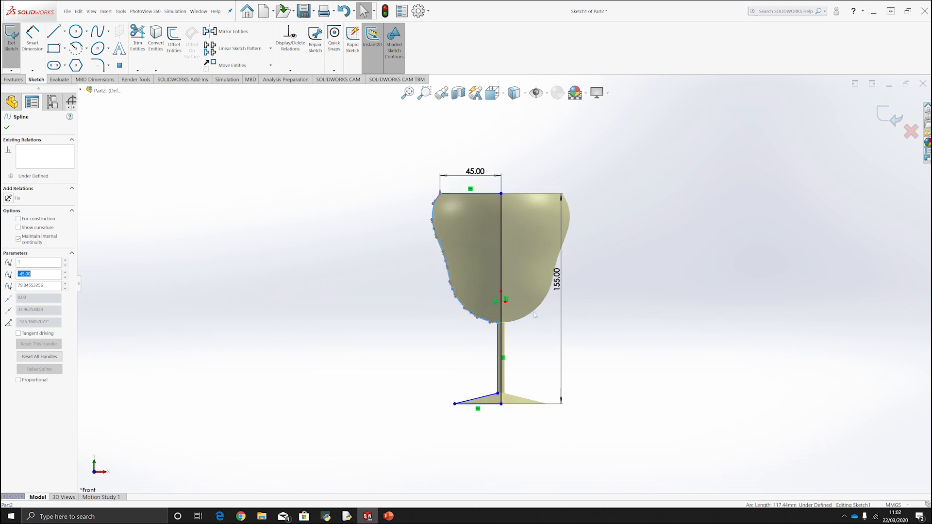
pyautogui.click(609, 363)
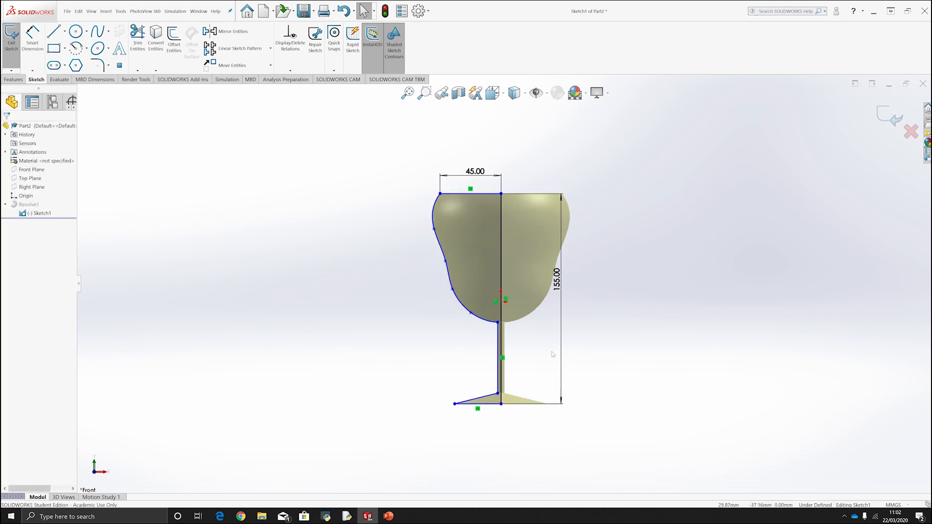
# Add a Fix relation to the vertical stem line and try to move the line to test it.
pyautogui.click(498, 357)
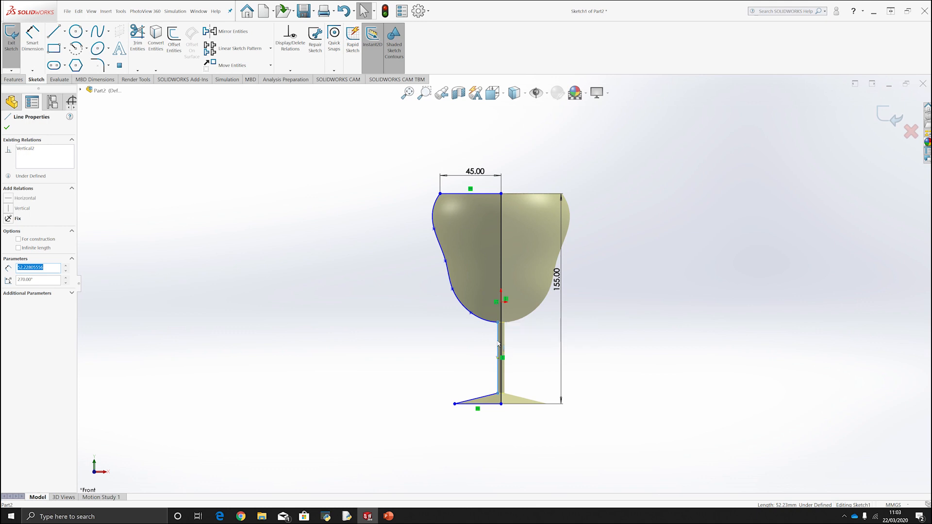
pyautogui.click(8, 219)
pyautogui.scroll(-2, 554, 380)
pyautogui.click(530, 362)
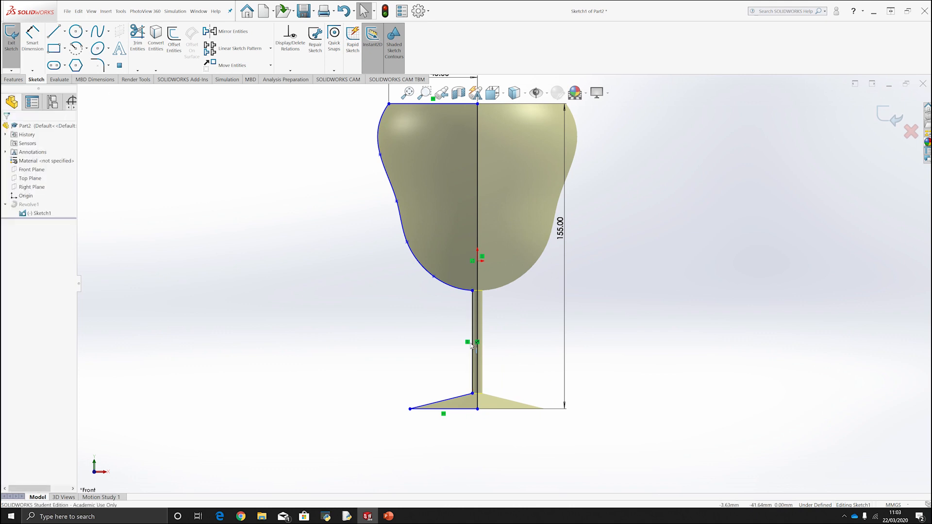
pyautogui.moveTo(473, 344); pyautogui.dragTo(462, 399)
pyautogui.scroll(3, 473, 252)
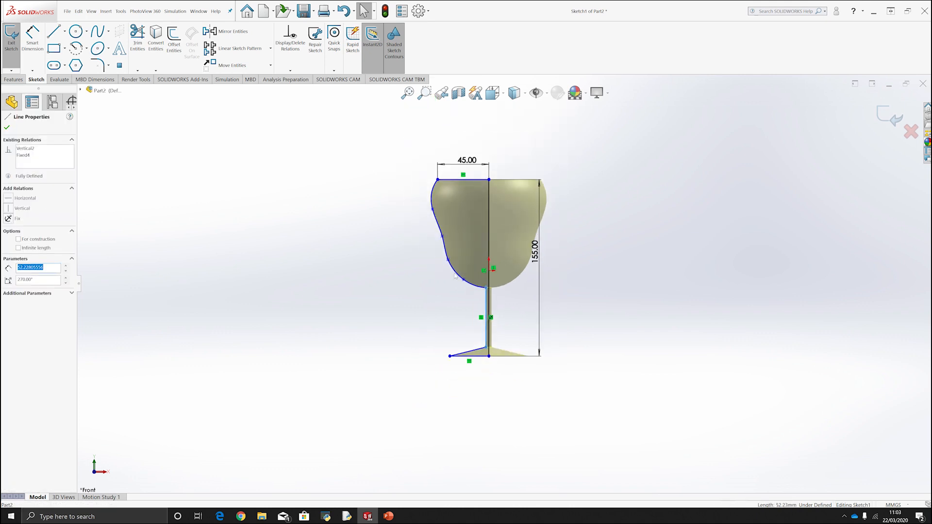
# Straighten the bowl's side by moving its upper interior spline point to about X -42 mm, Y 54 mm, and exit the sketch.
pyautogui.scroll(-3, 473, 205)
pyautogui.moveTo(387, 241)
pyautogui.mouseDown()
pyautogui.moveTo(429, 246)
pyautogui.moveTo(401, 240)
pyautogui.mouseUp()
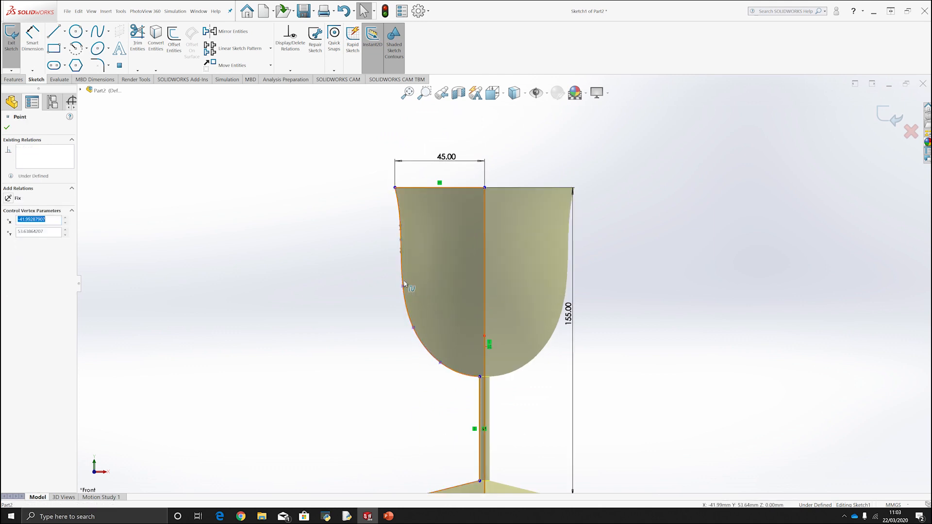
pyautogui.scroll(3, 481, 243)
pyautogui.scroll(-2, 553, 312)
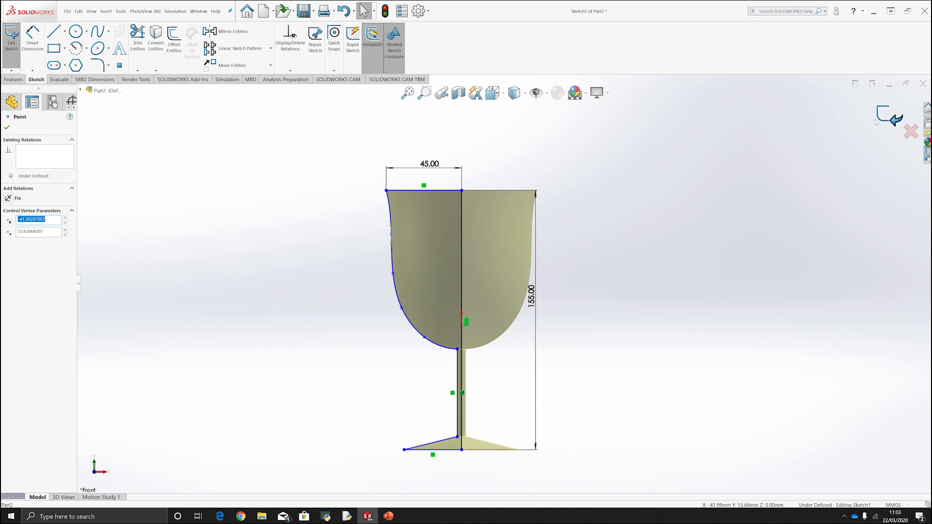
pyautogui.click(887, 116)
# Examine the rebuilt glass from the front and from above, checking the bowl shape, stem, foot and solid top face.
pyautogui.moveTo(586, 231)
pyautogui.mouseDown(button='middle')
pyautogui.moveTo(581, 322)
pyautogui.moveTo(585, 231)
pyautogui.mouseUp(button='middle')
pyautogui.press('space')
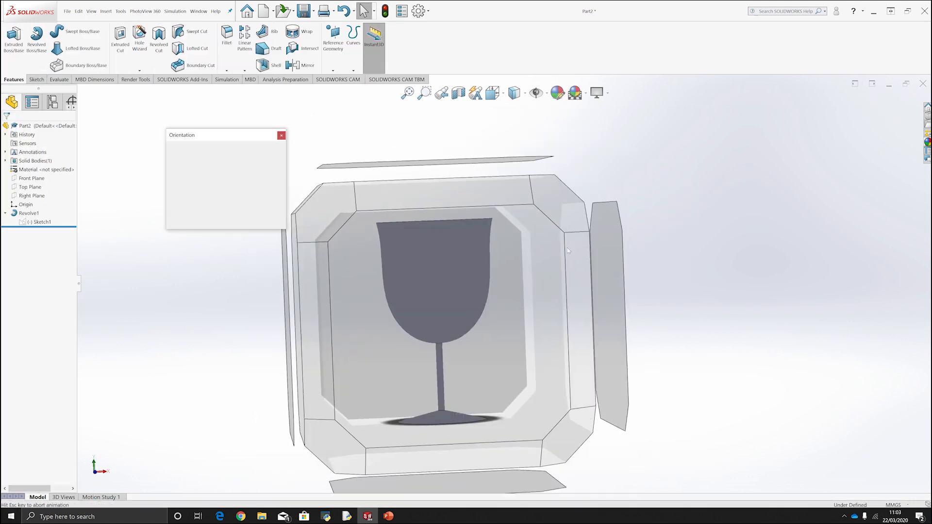
pyautogui.click(469, 295)
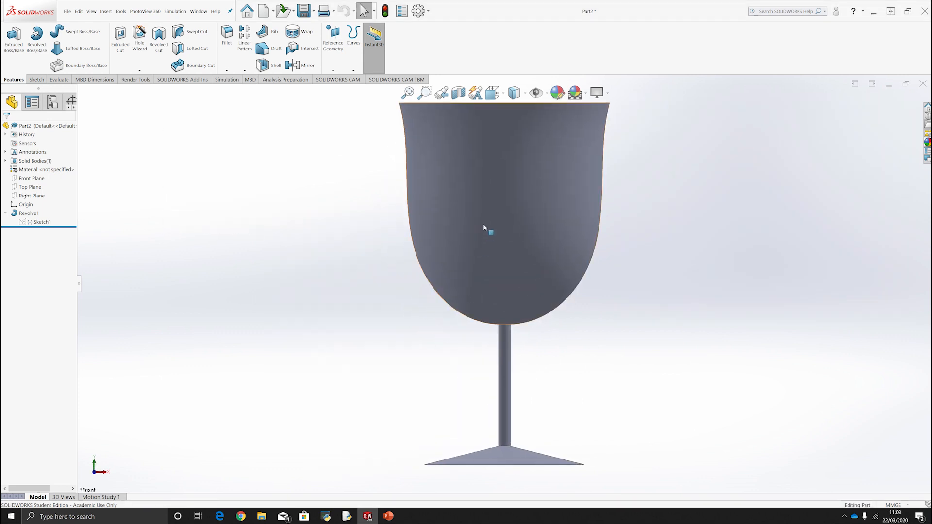
pyautogui.moveTo(537, 168); pyautogui.dragTo(547, 198, button='middle')
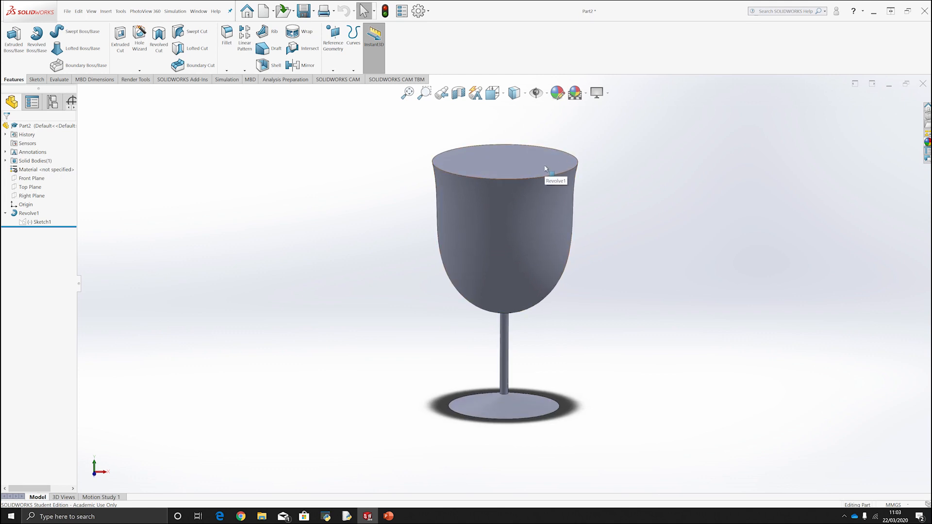
pyautogui.press('Up')
pyautogui.press('Up')
pyautogui.press('Down')
pyautogui.press('Down')
pyautogui.press('Down')
pyautogui.press('Up')
pyautogui.press('Down')
pyautogui.press('Up')
pyautogui.press('Down')
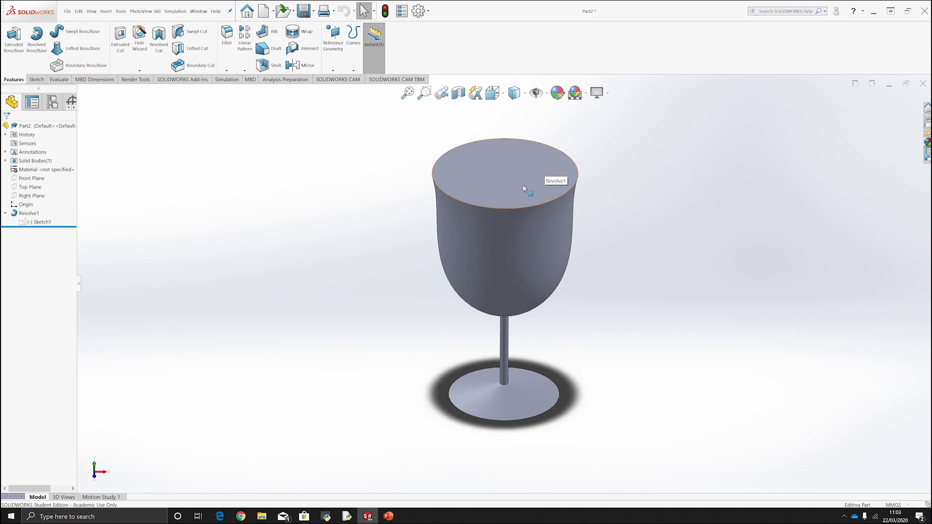
pyautogui.click(459, 171)
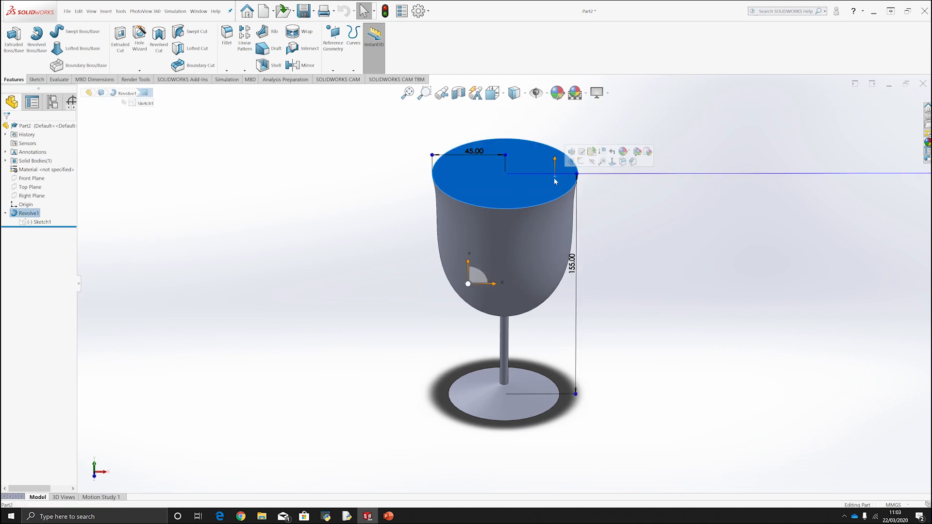
pyautogui.click(693, 289)
pyautogui.press('Up')
pyautogui.press('Up')
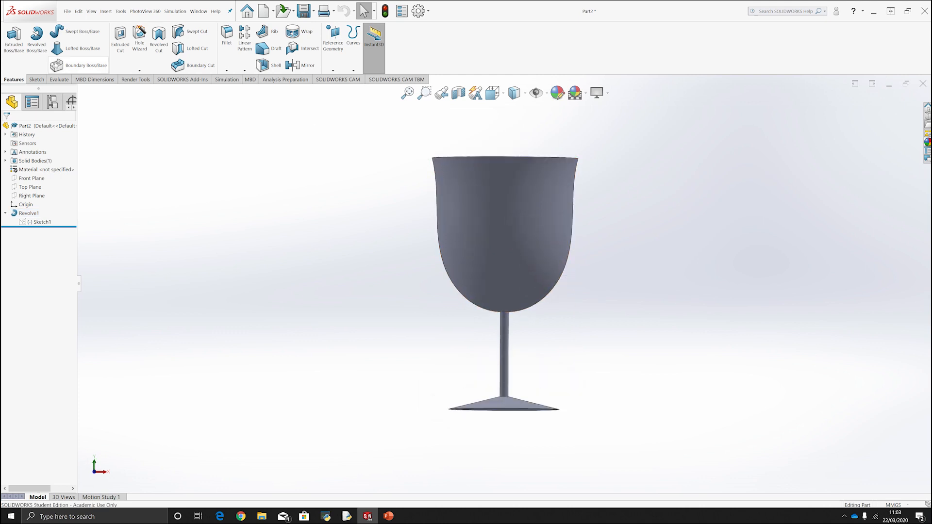
# Start a new sketch on the Front Plane.
pyautogui.click(38, 81)
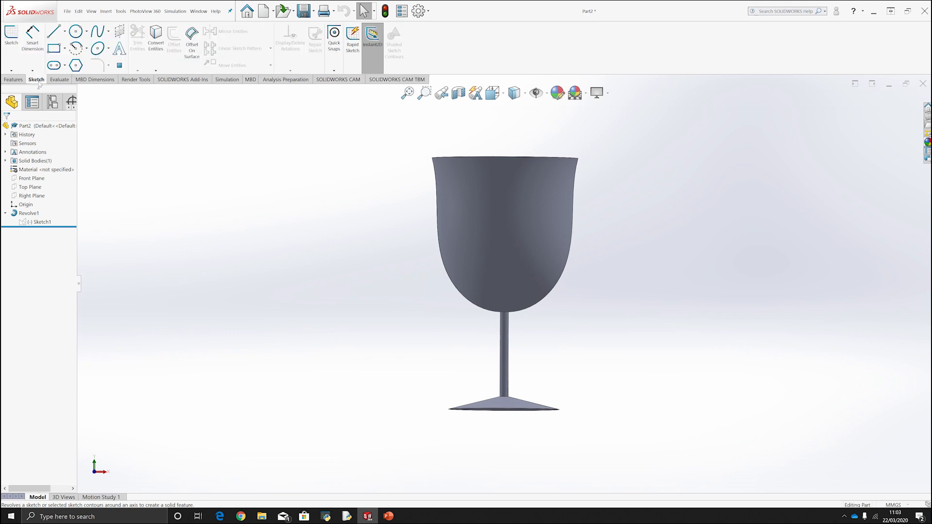
pyautogui.click(34, 178)
pyautogui.click(38, 174)
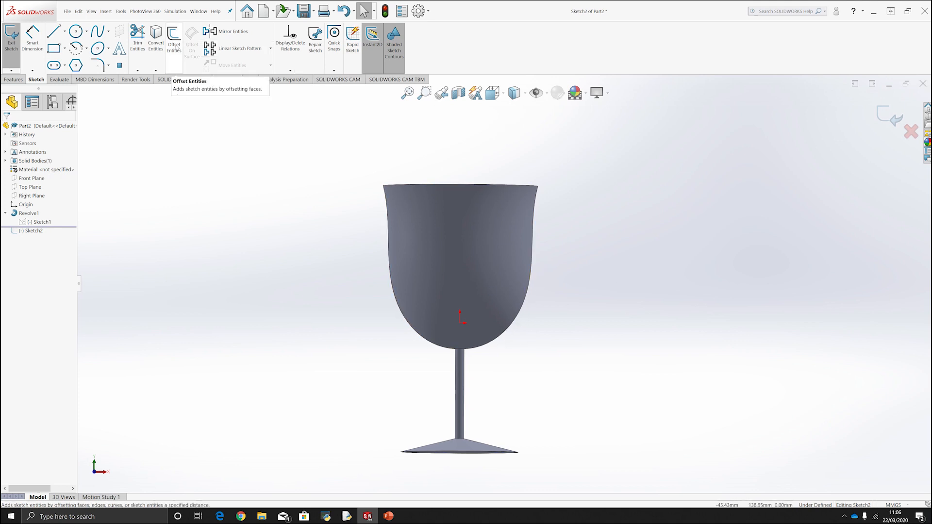
pyautogui.click(174, 43)
pyautogui.click(480, 259)
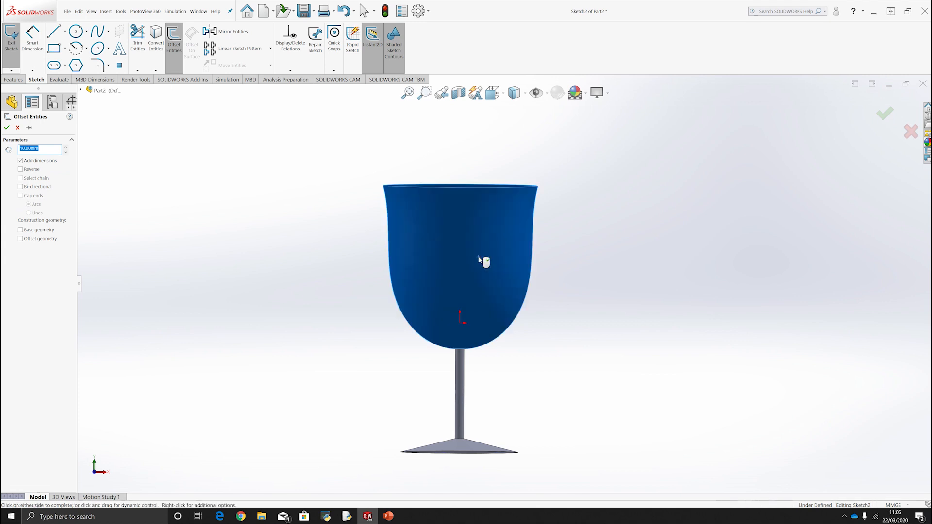
pyautogui.click(7, 127)
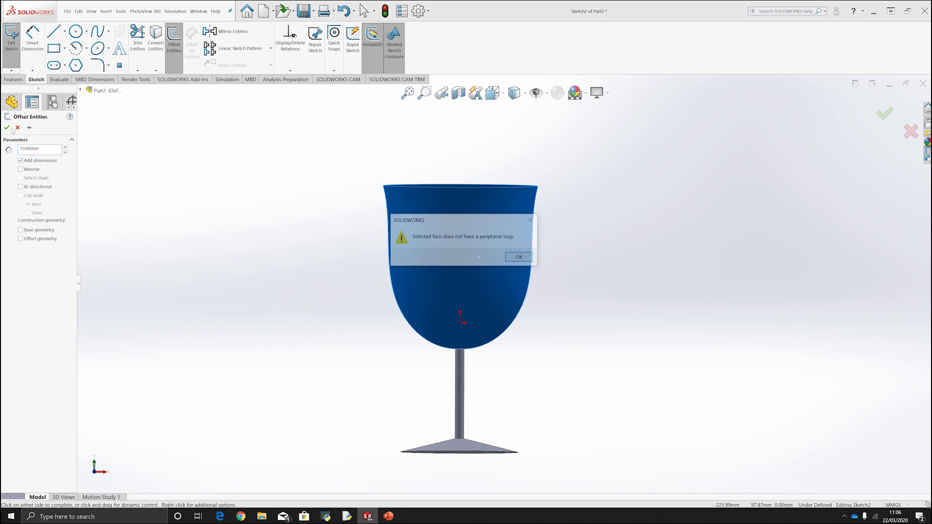
pyautogui.click(527, 260)
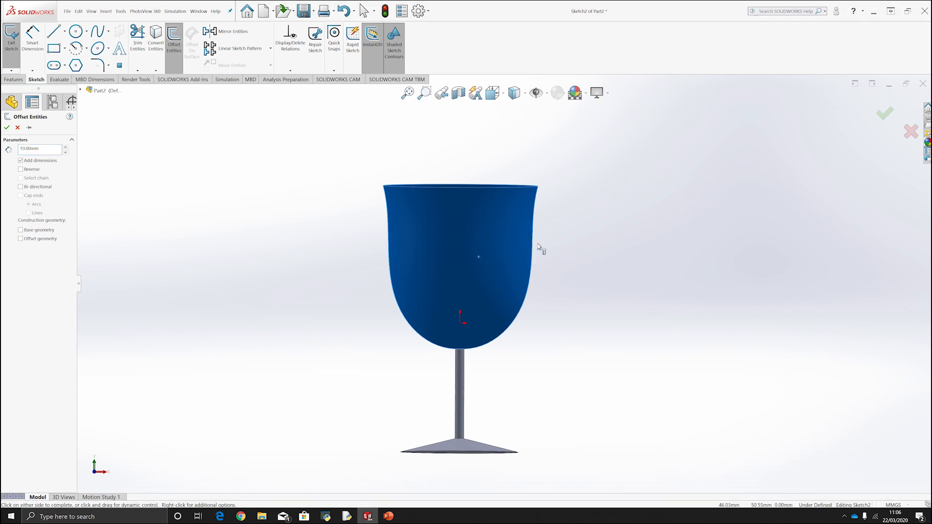
pyautogui.click(507, 219)
pyautogui.press('Return')
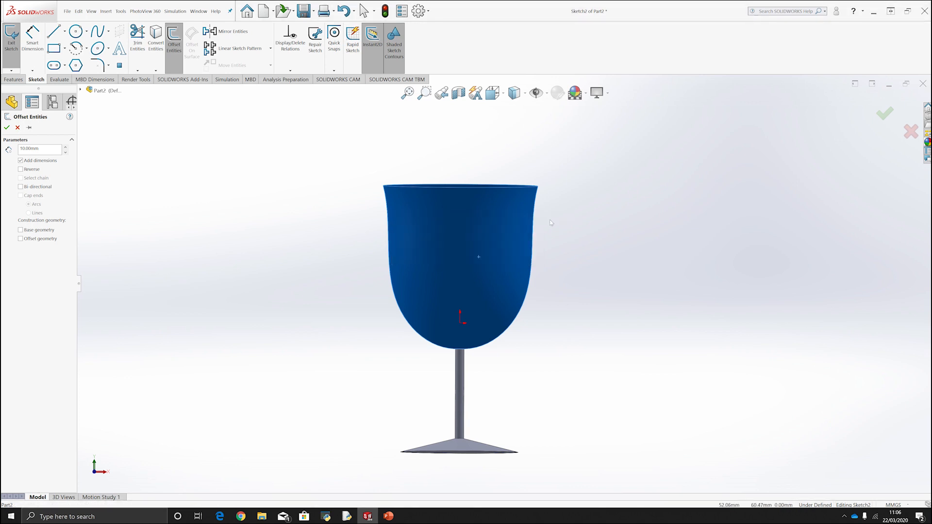
pyautogui.click(531, 221)
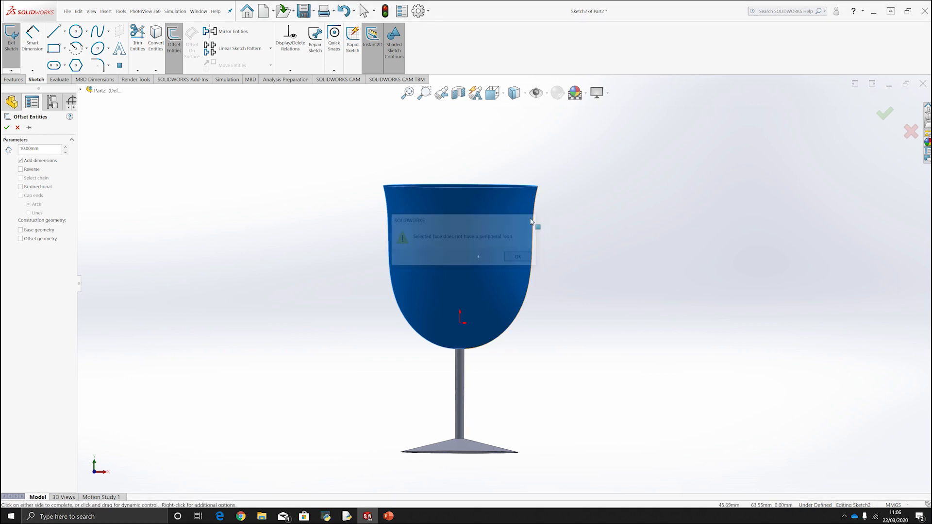
pyautogui.click(17, 128)
# Try offsetting the bowl's silhouette edge 10 mm outward, and delete the offset curve.
pyautogui.click(174, 41)
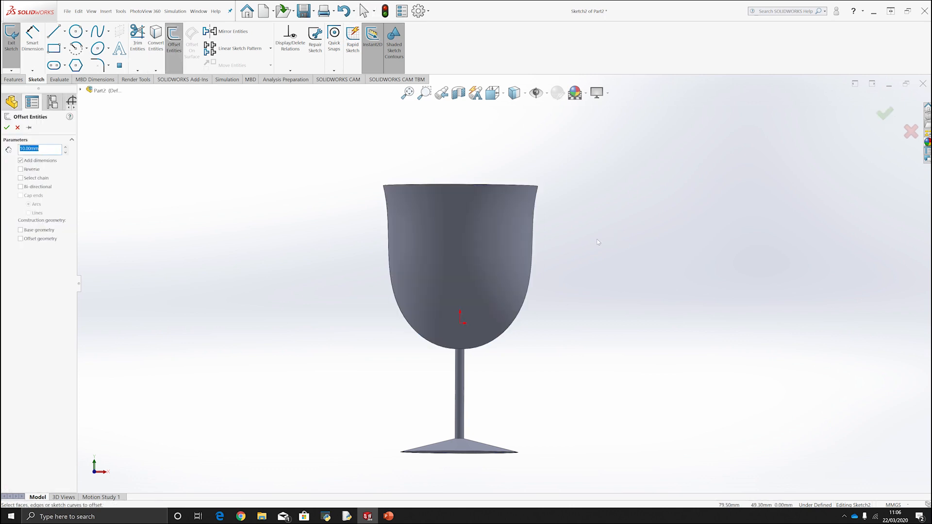
pyautogui.click(536, 222)
pyautogui.click(534, 225)
pyautogui.scroll(-5, 538, 221)
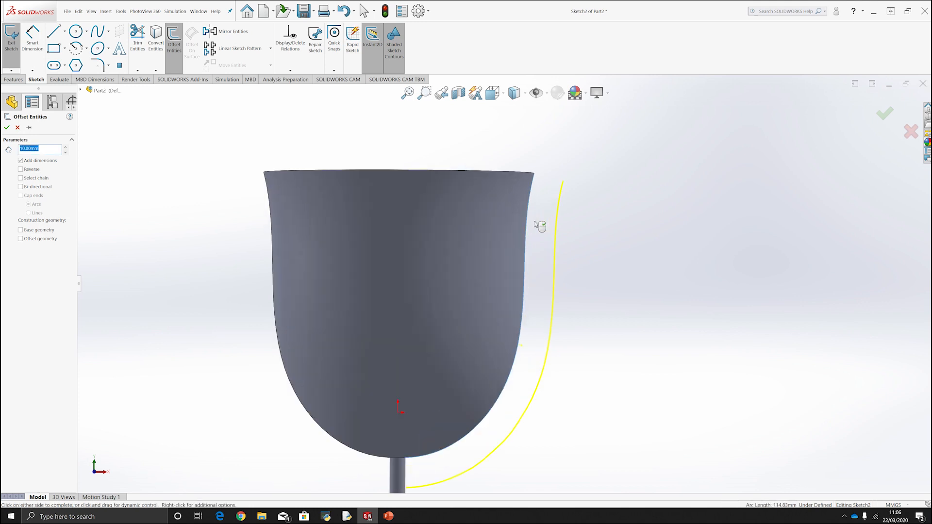
pyautogui.click(519, 232)
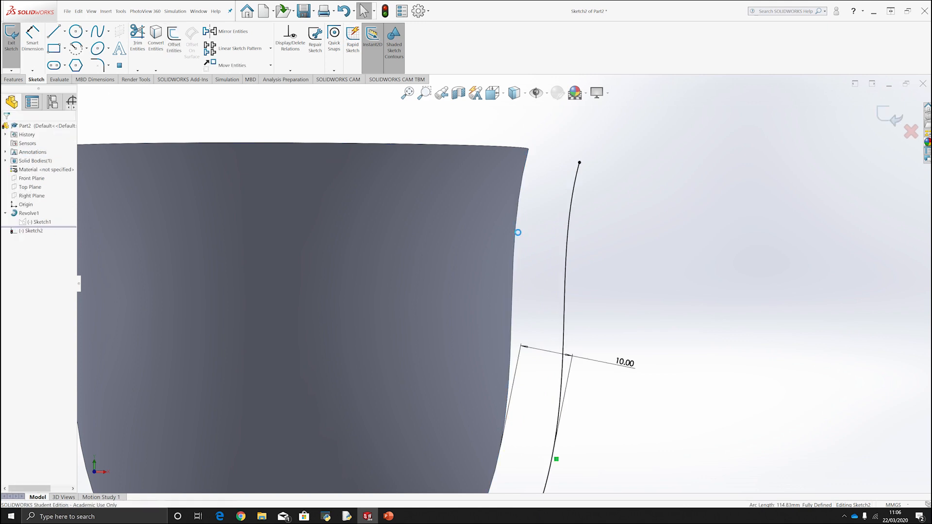
pyautogui.scroll(5, 518, 232)
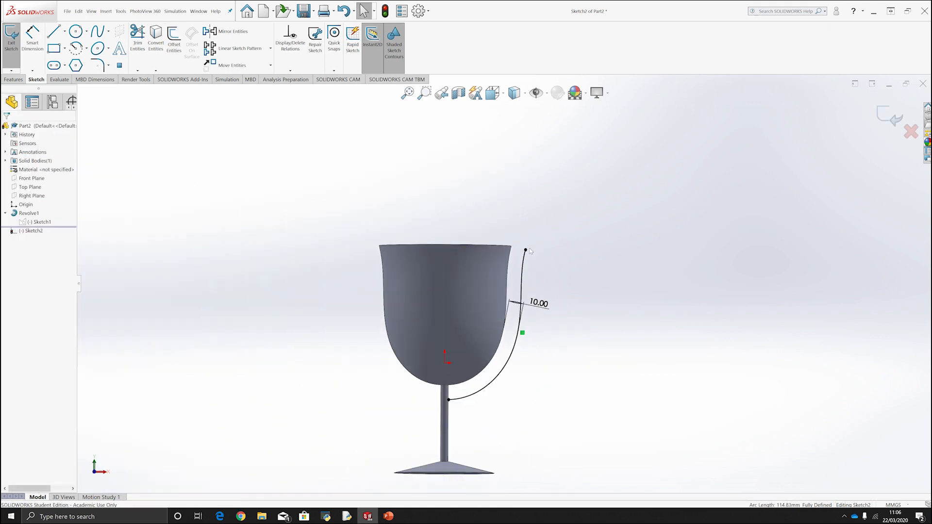
pyautogui.click(504, 374)
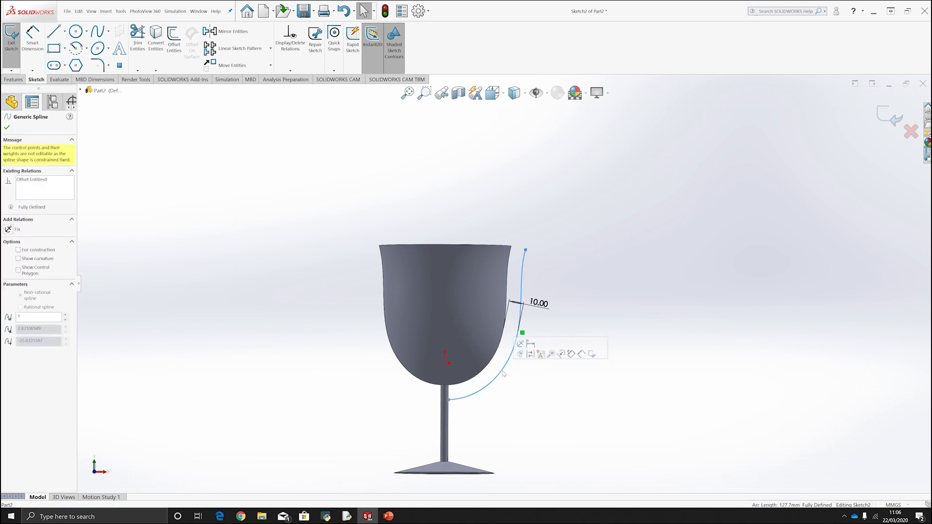
pyautogui.press('Delete')
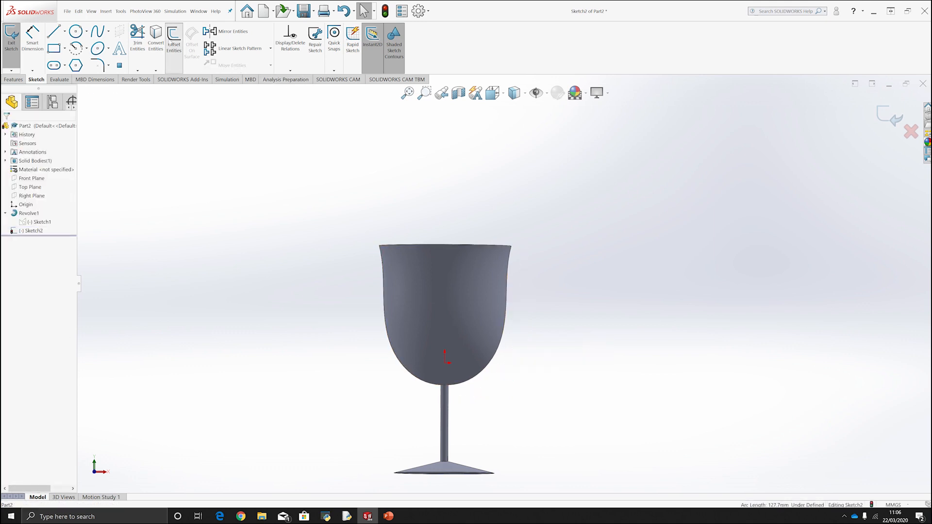
# Offset the bowl's silhouette edge 2 mm inward by reversing the offset direction.
pyautogui.click(171, 44)
pyautogui.scroll(-4, 521, 296)
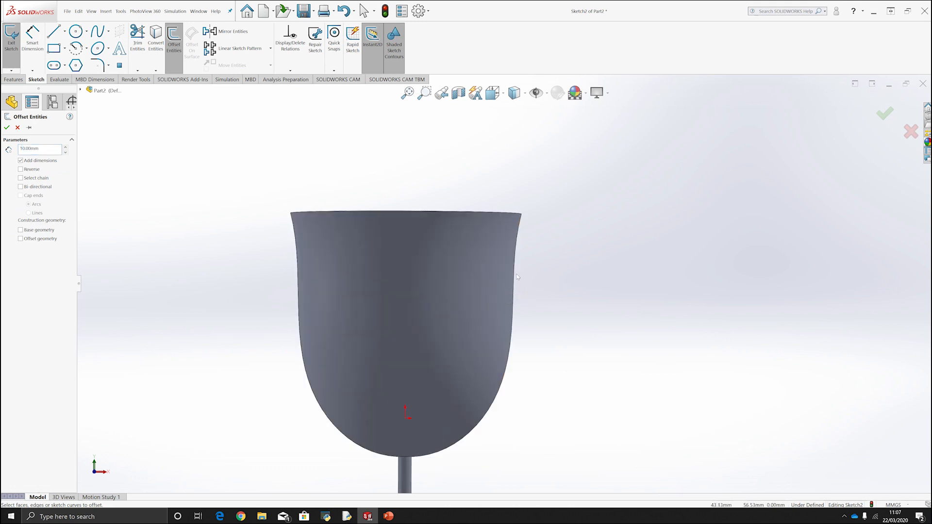
pyautogui.click(515, 275)
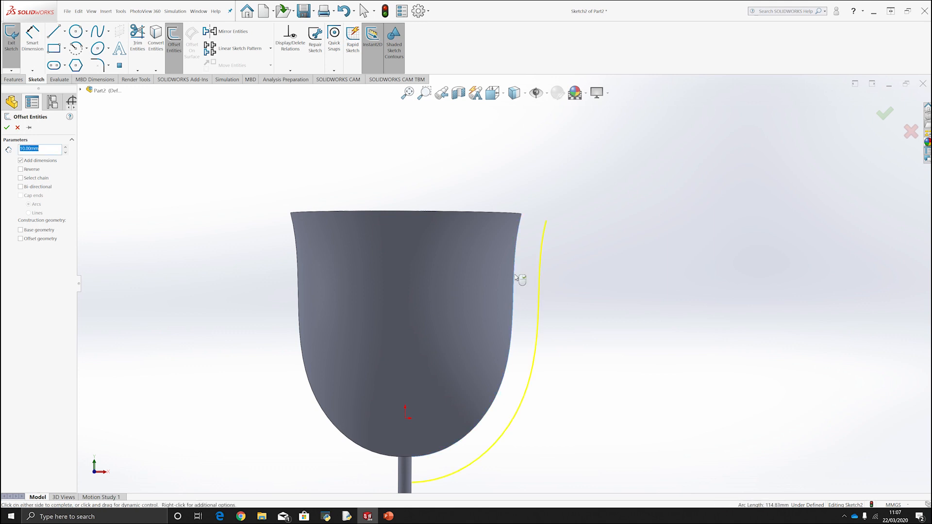
pyautogui.click(20, 169)
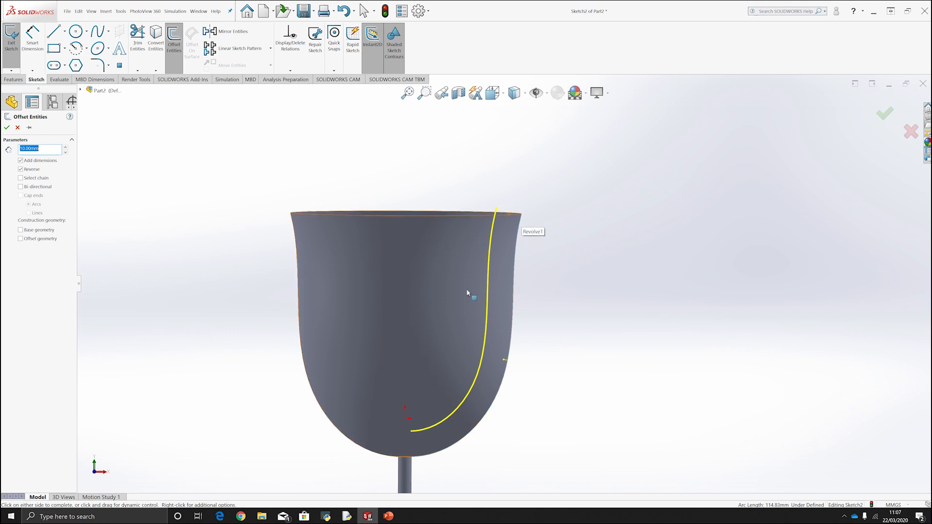
pyautogui.write('2')
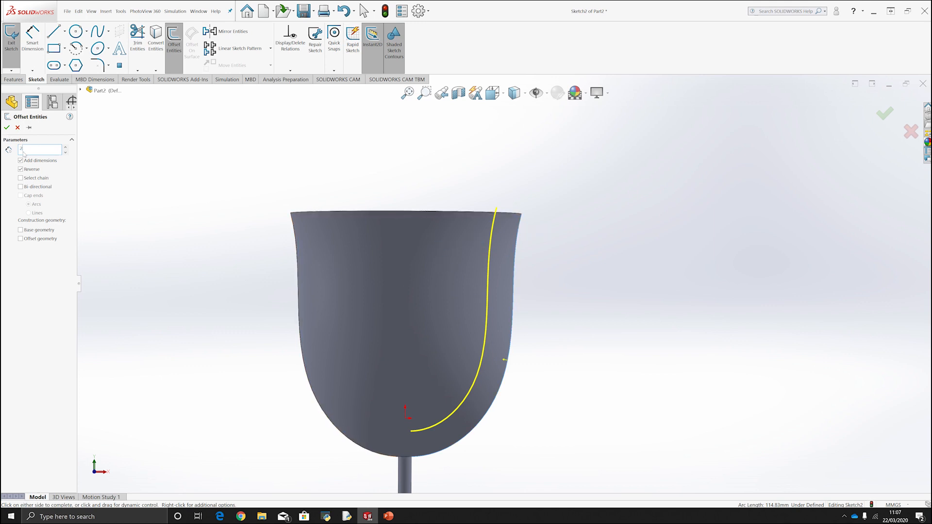
pyautogui.press('Return')
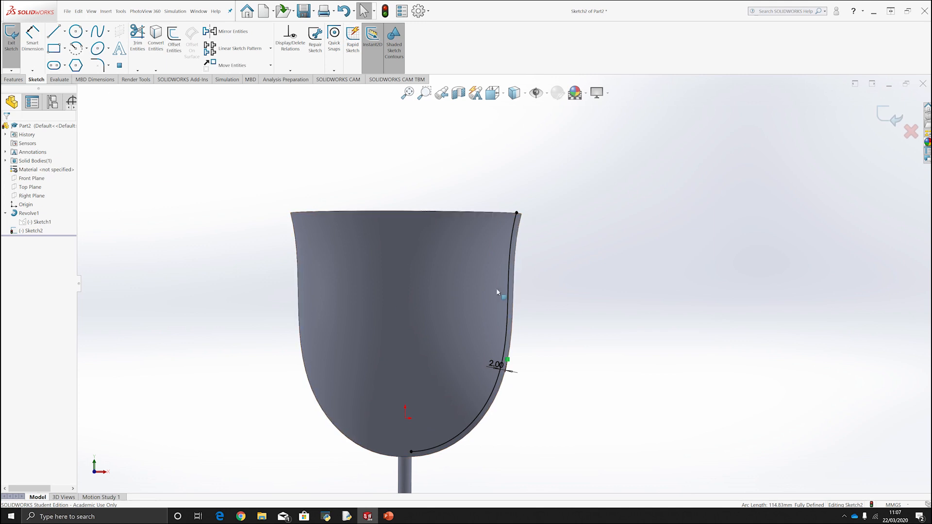
# Draw a vertical line about 101 mm long down the glass axis from above the rim, and join it horizontally to the offset curve's lower end.
pyautogui.scroll(-2, 497, 291)
pyautogui.scroll(3, 492, 327)
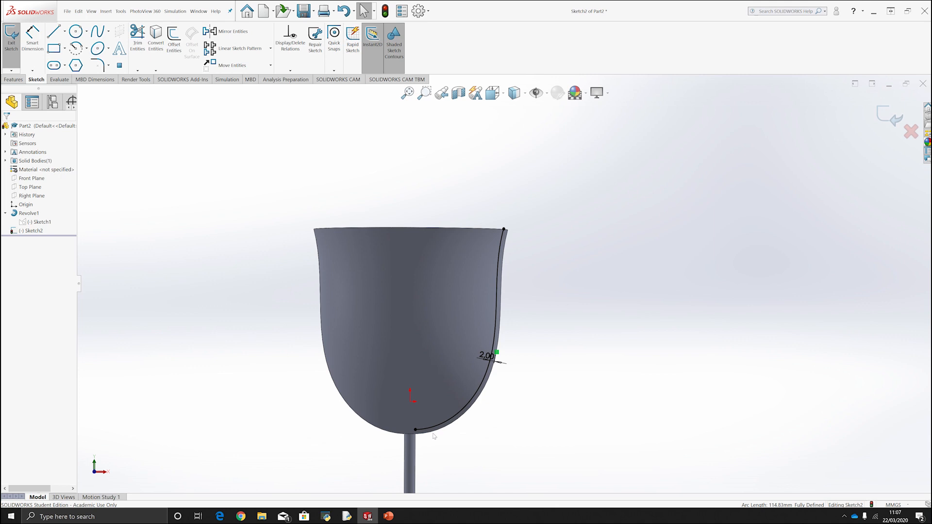
pyautogui.scroll(-3, 533, 310)
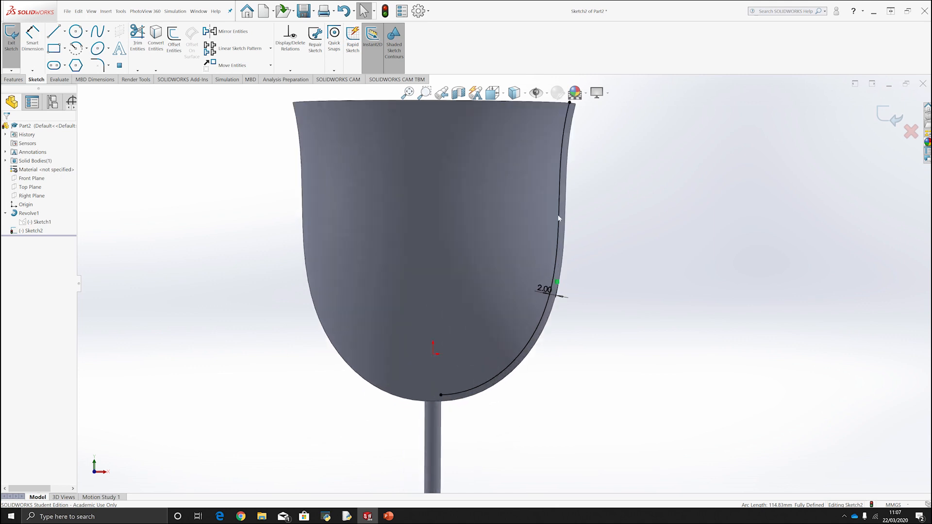
pyautogui.click(53, 31)
pyautogui.scroll(3, 384, 157)
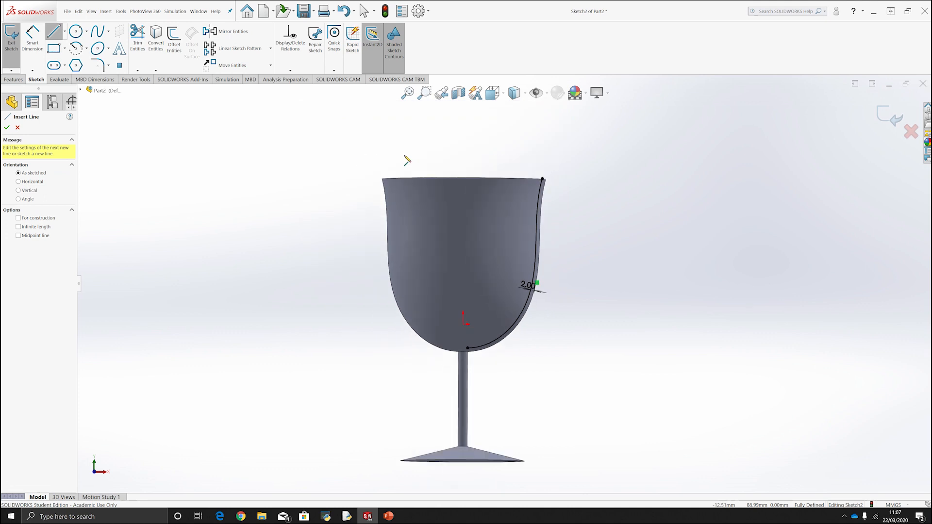
pyautogui.click(462, 184)
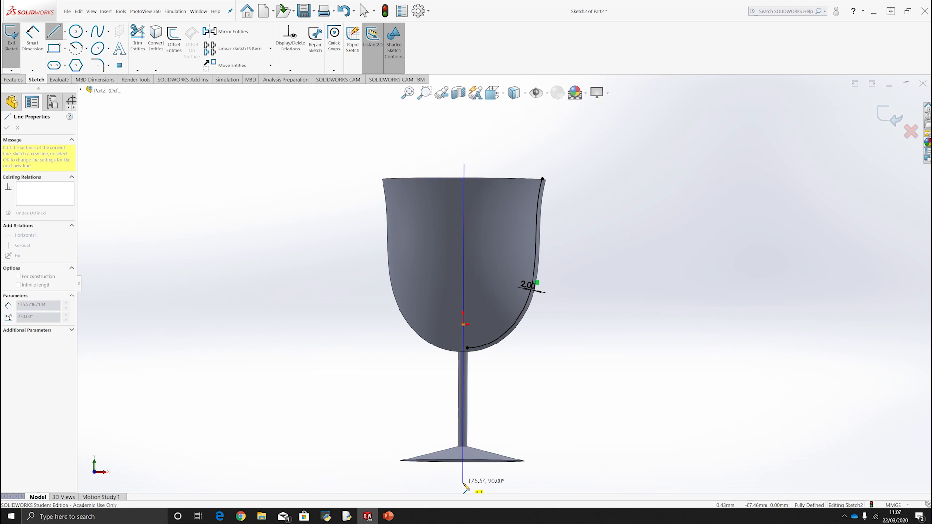
pyautogui.click(465, 349)
pyautogui.scroll(-5, 470, 347)
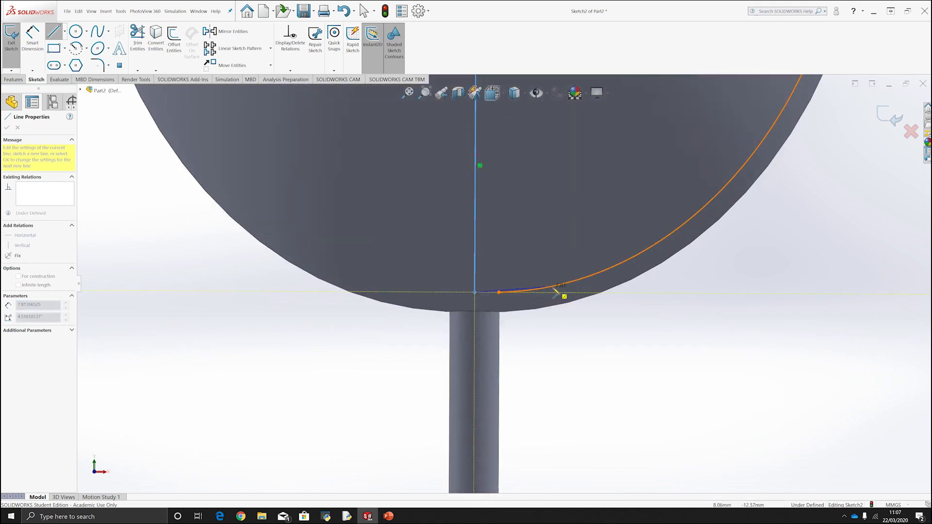
pyautogui.click(505, 292)
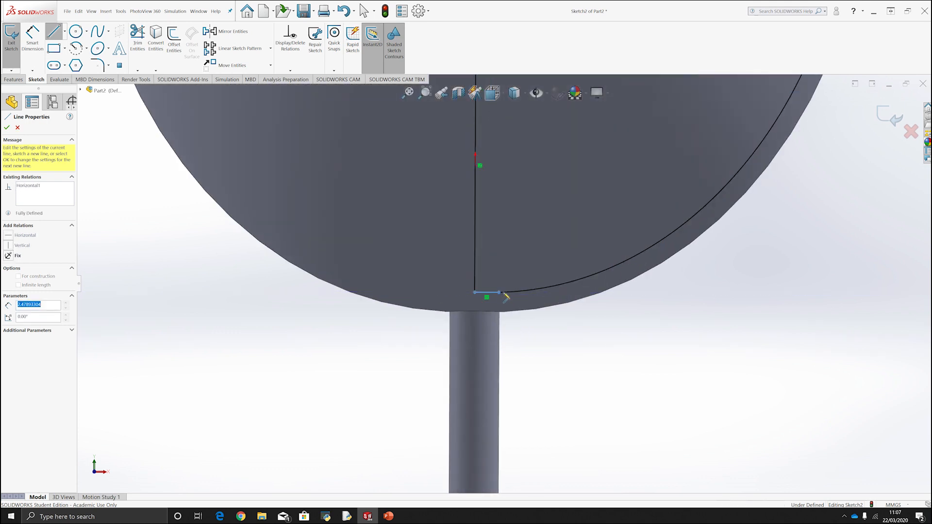
# Close the profile with a line about 43 mm long from the offset curve's upper end to the vertical axis line, and exit the sketch.
pyautogui.scroll(4, 542, 289)
pyautogui.scroll(3, 543, 289)
pyautogui.scroll(-5, 551, 298)
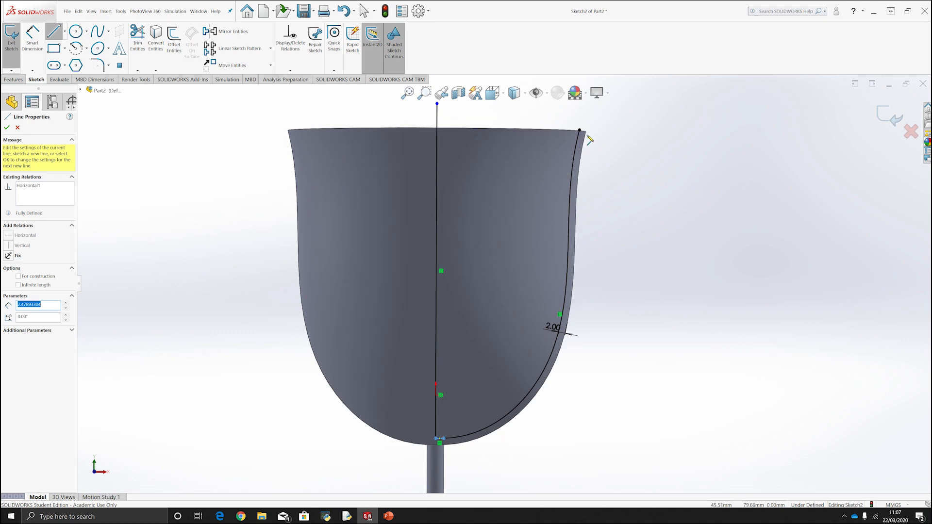
pyautogui.click(580, 130)
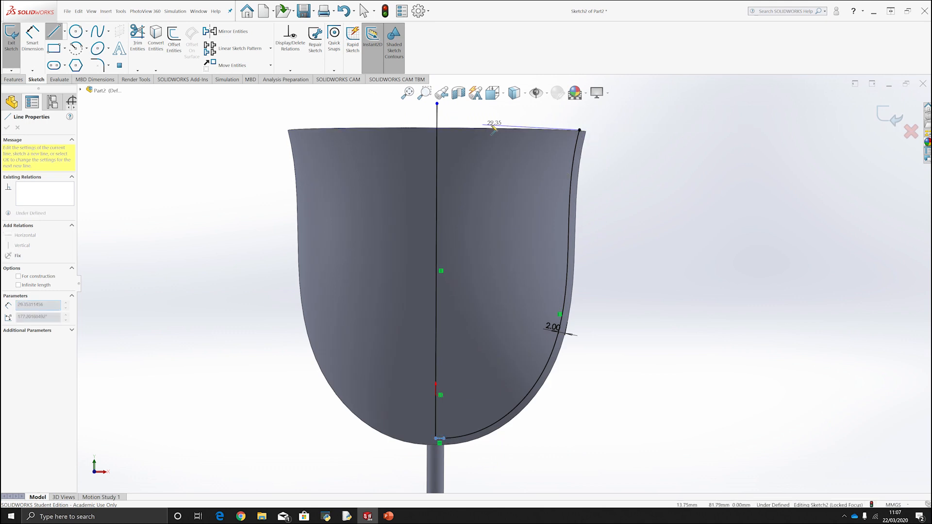
pyautogui.click(437, 129)
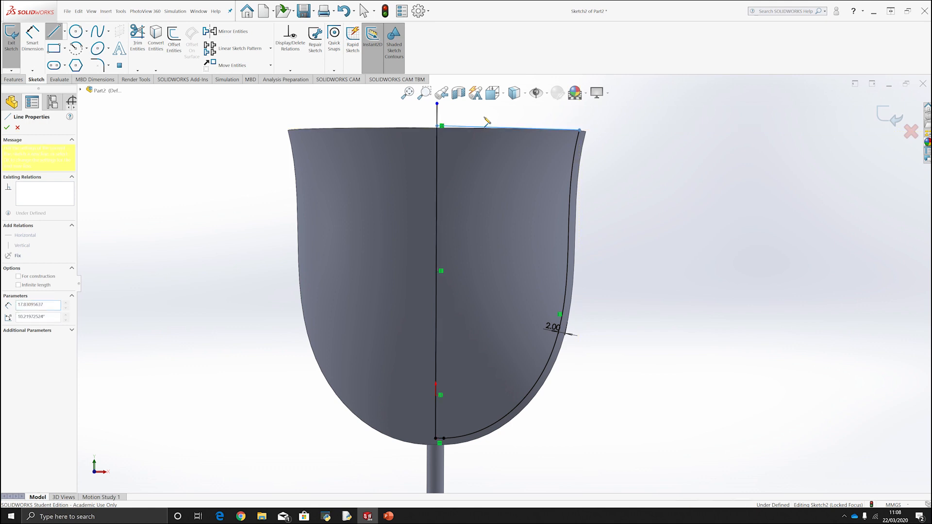
pyautogui.scroll(-5, 548, 122)
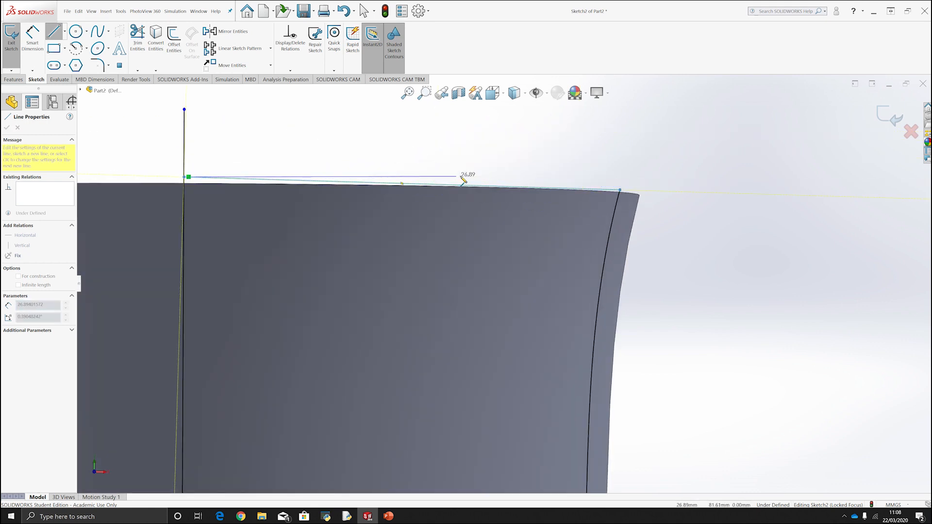
pyautogui.press('Escape')
pyautogui.scroll(5, 395, 198)
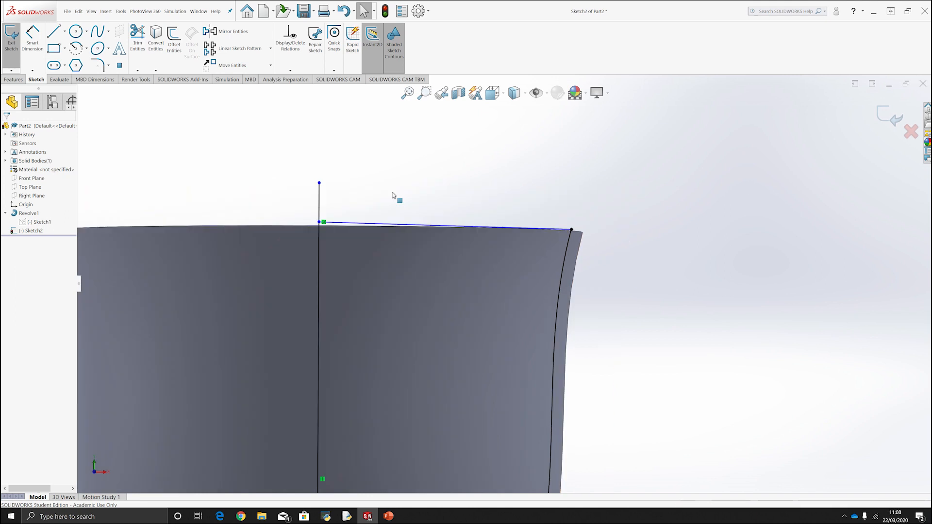
pyautogui.scroll(-2, 412, 248)
pyautogui.scroll(4, 464, 377)
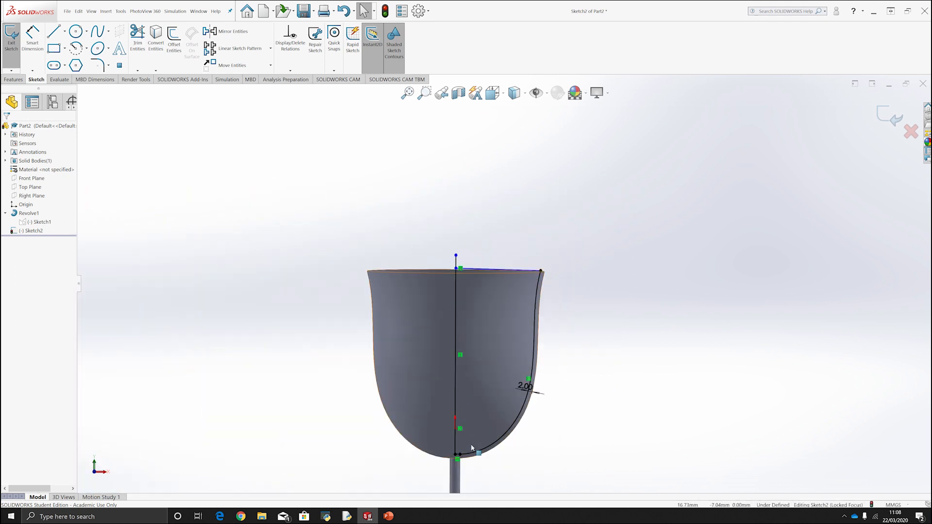
pyautogui.click(889, 118)
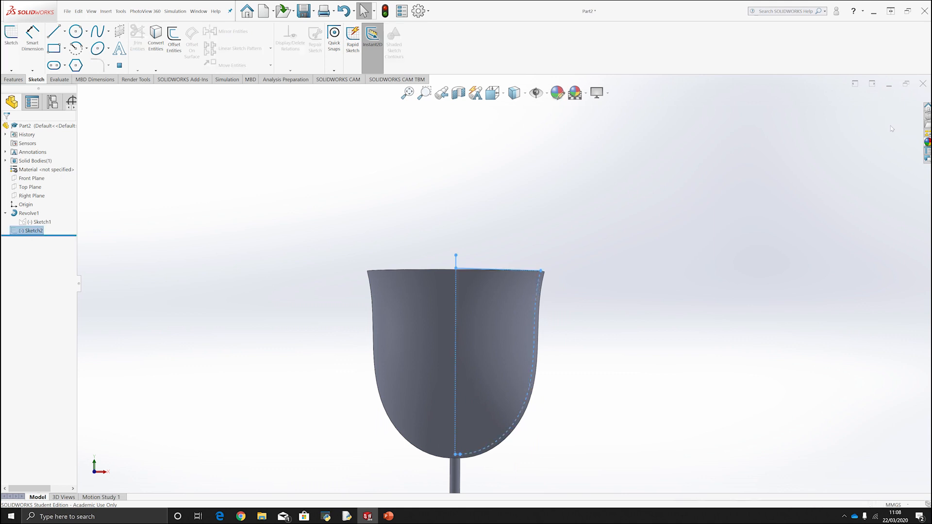
pyautogui.click(581, 231)
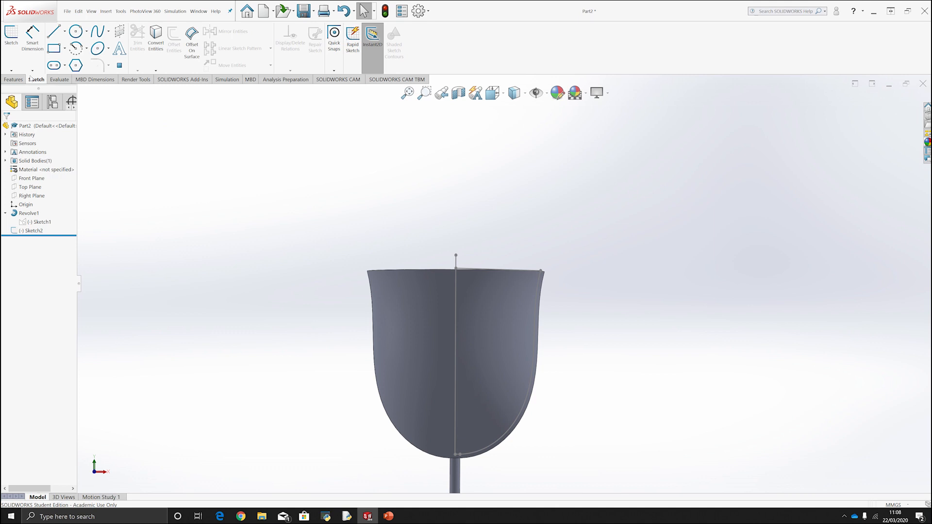
# Set up a revolved cut about the vertical line on the glass axis, selecting the closed inner bowl profile as the contour.
pyautogui.click(14, 80)
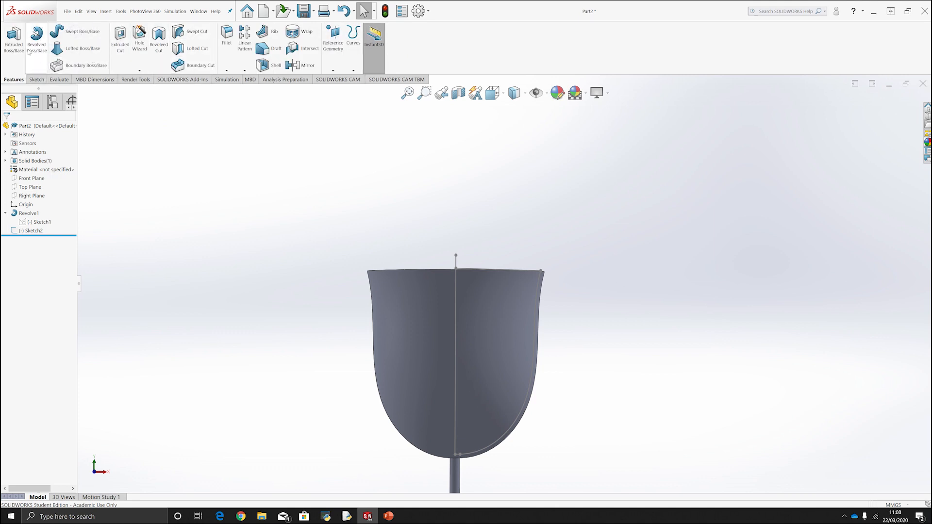
pyautogui.click(156, 49)
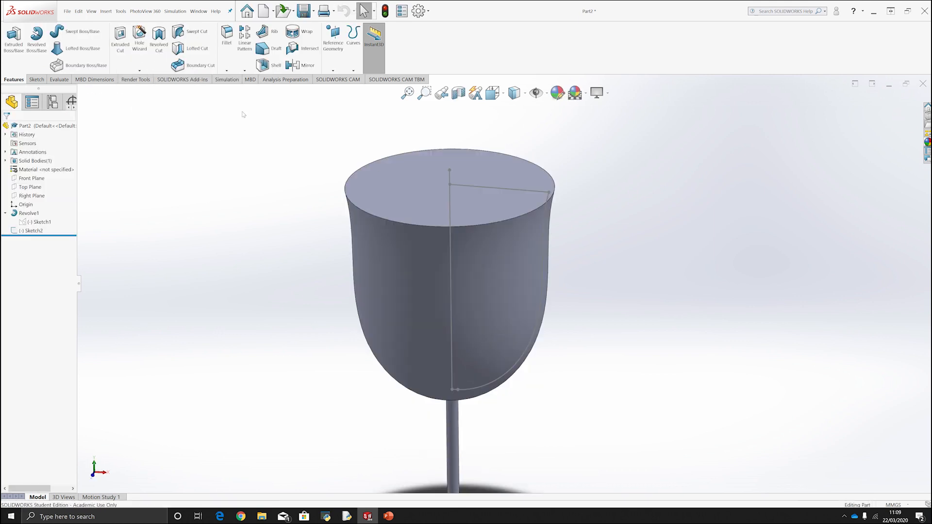
pyautogui.click(158, 43)
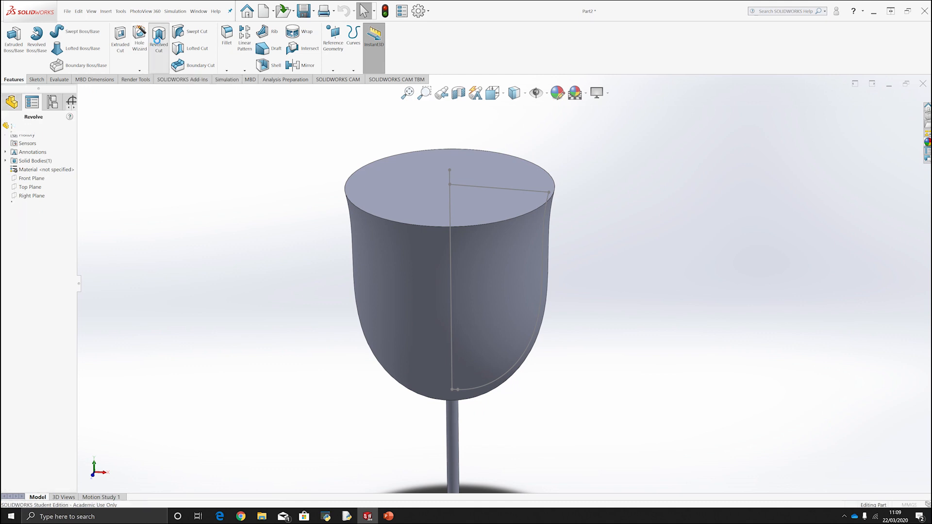
pyautogui.click(445, 200)
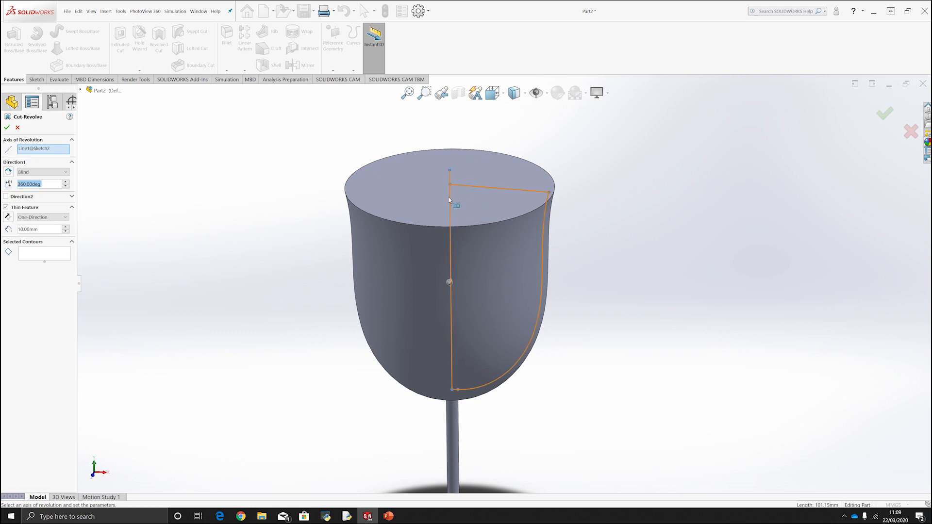
pyautogui.click(50, 151)
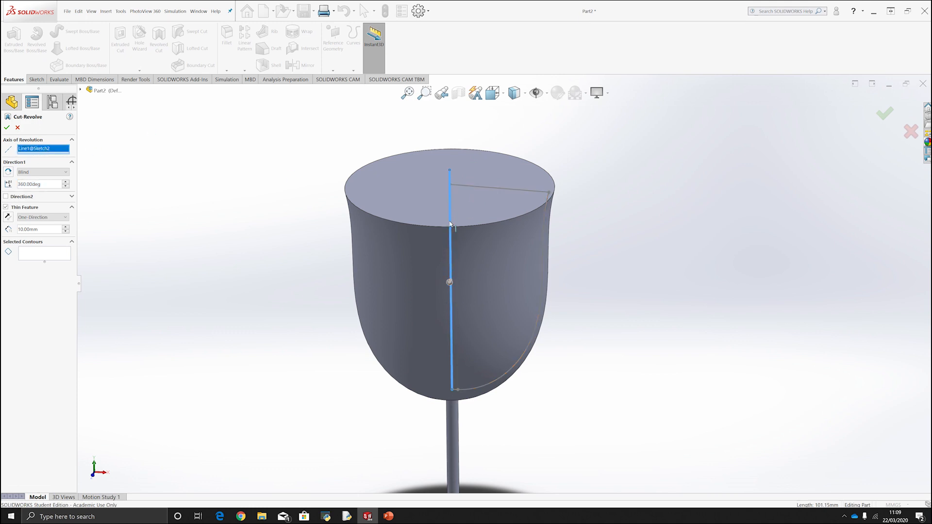
pyautogui.click(42, 254)
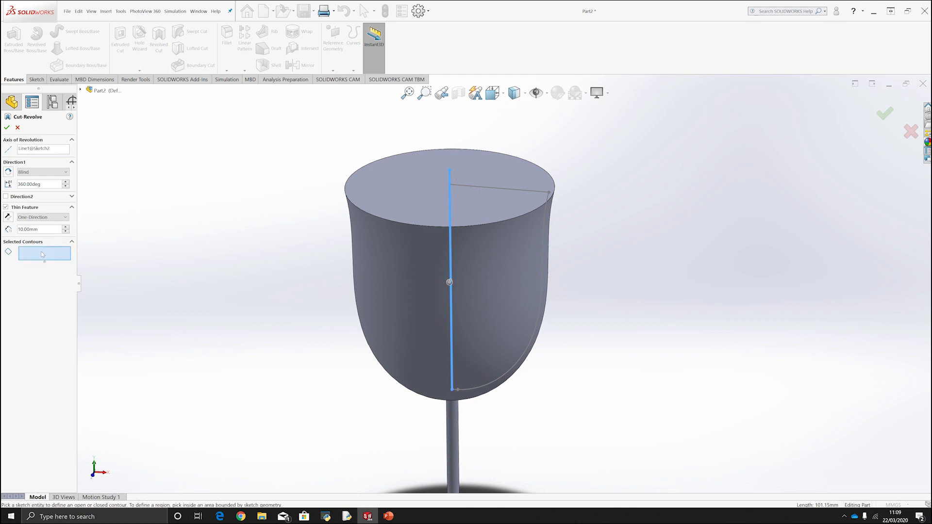
pyautogui.click(460, 194)
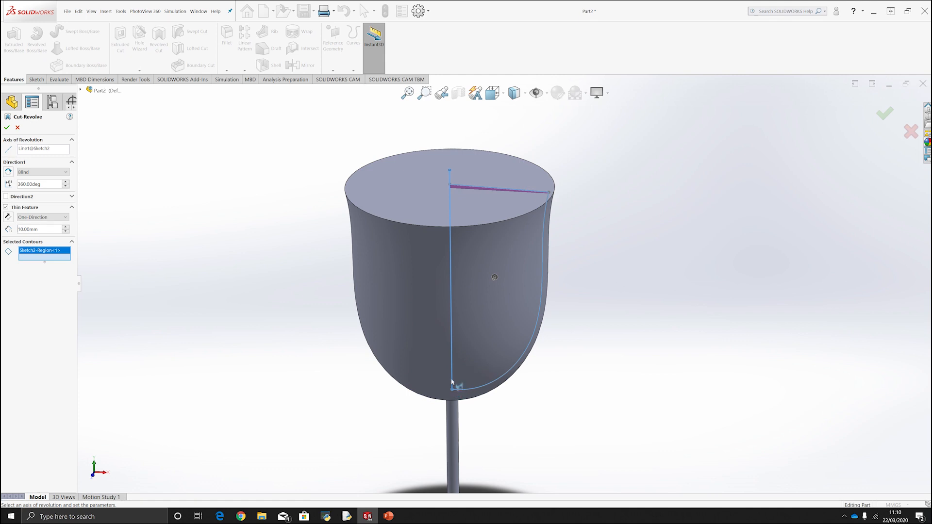
pyautogui.scroll(-5, 497, 199)
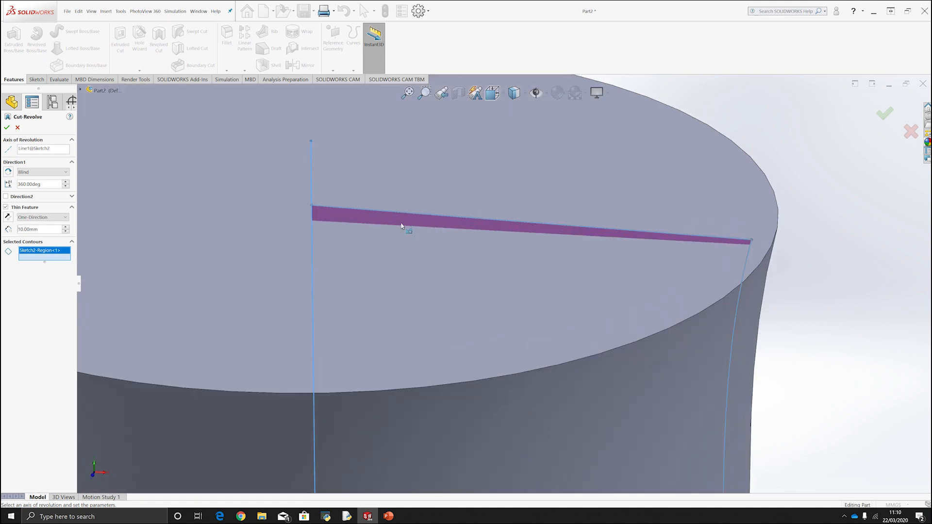
pyautogui.scroll(6, 400, 226)
pyautogui.moveTo(517, 313)
pyautogui.mouseDown(button='middle')
pyautogui.moveTo(505, 270)
pyautogui.moveTo(502, 323)
pyautogui.mouseUp(button='middle')
pyautogui.scroll(3, 503, 324)
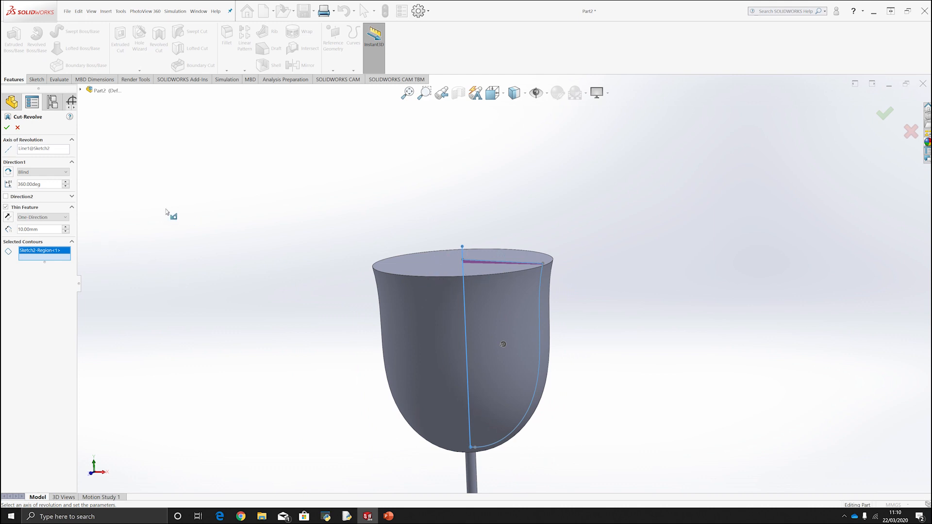
# Turn off the thin feature option and complete the 360-degree revolved cut that hollows the bowl.
pyautogui.click(7, 207)
pyautogui.moveTo(394, 210); pyautogui.dragTo(386, 290, button='middle')
pyautogui.click(5, 208)
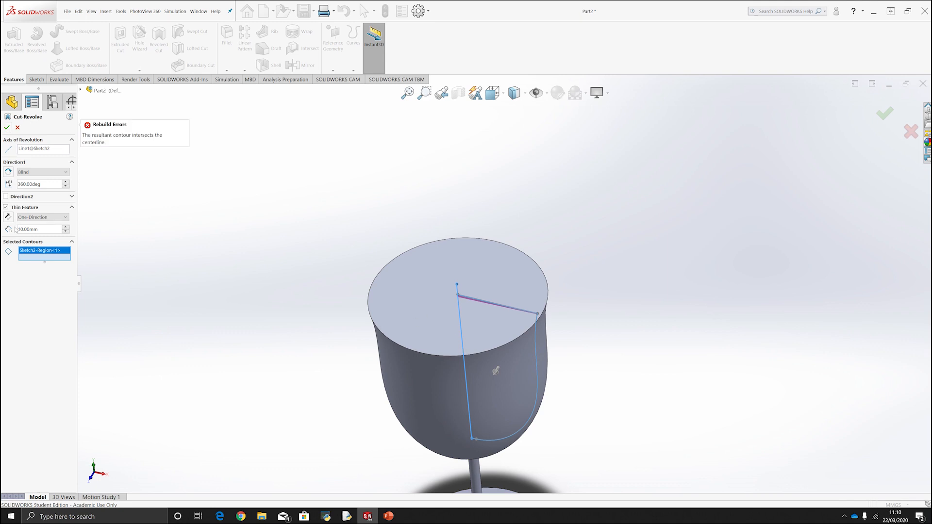
pyautogui.click(5, 207)
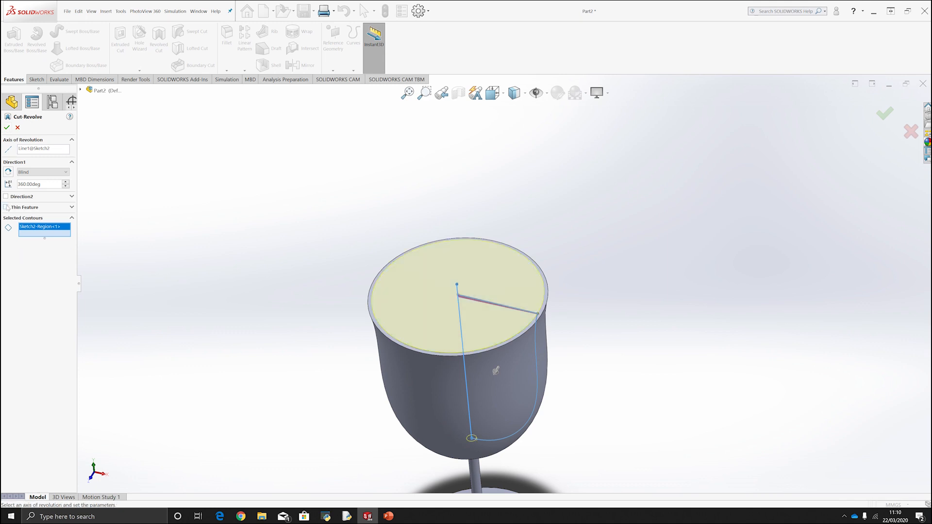
pyautogui.moveTo(526, 264); pyautogui.dragTo(528, 224, button='middle')
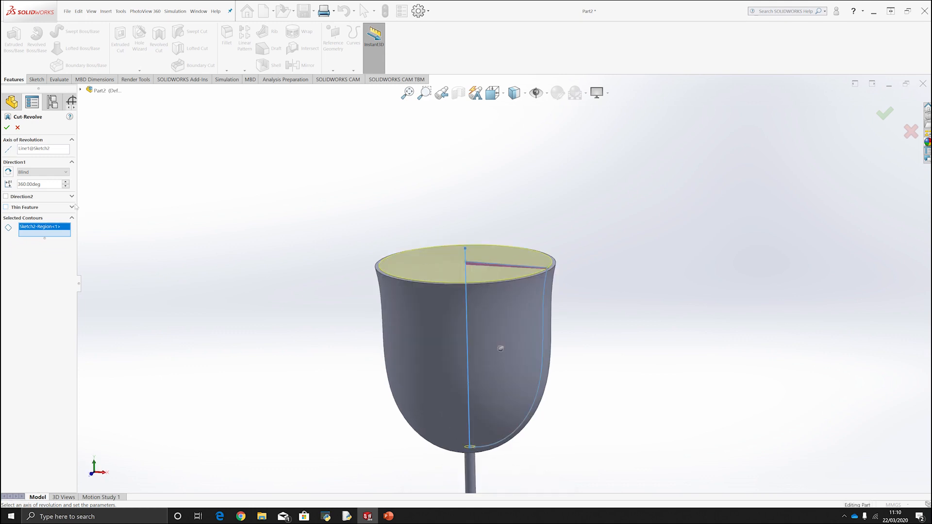
pyautogui.click(7, 128)
pyautogui.moveTo(534, 233)
pyautogui.mouseDown(button='middle')
pyautogui.moveTo(629, 331)
pyautogui.moveTo(623, 246)
pyautogui.mouseUp(button='middle')
pyautogui.click(629, 331)
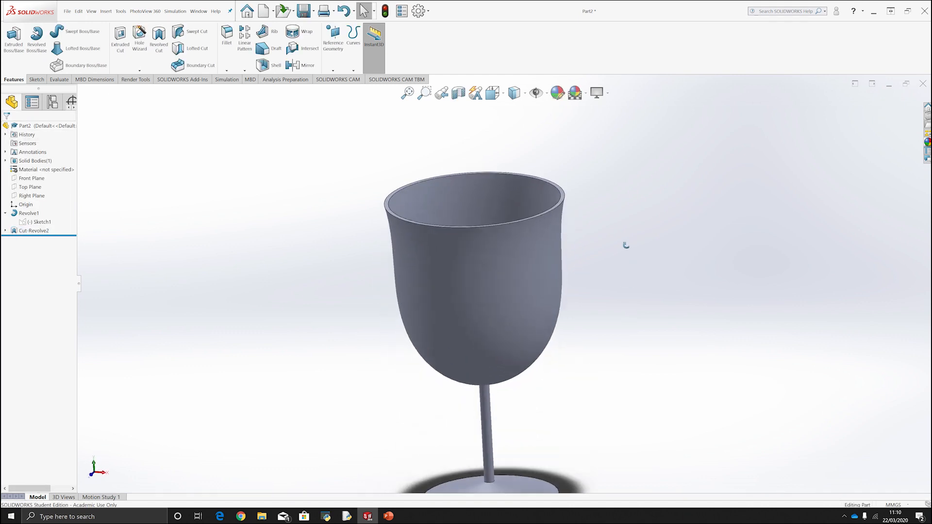
# Examine the hollowed bowl and its wall in a planar section view along the Front Plane, and turn the section view off.
pyautogui.scroll(2, 626, 295)
pyautogui.scroll(-2, 546, 355)
pyautogui.moveTo(463, 315); pyautogui.dragTo(487, 305, button='middle')
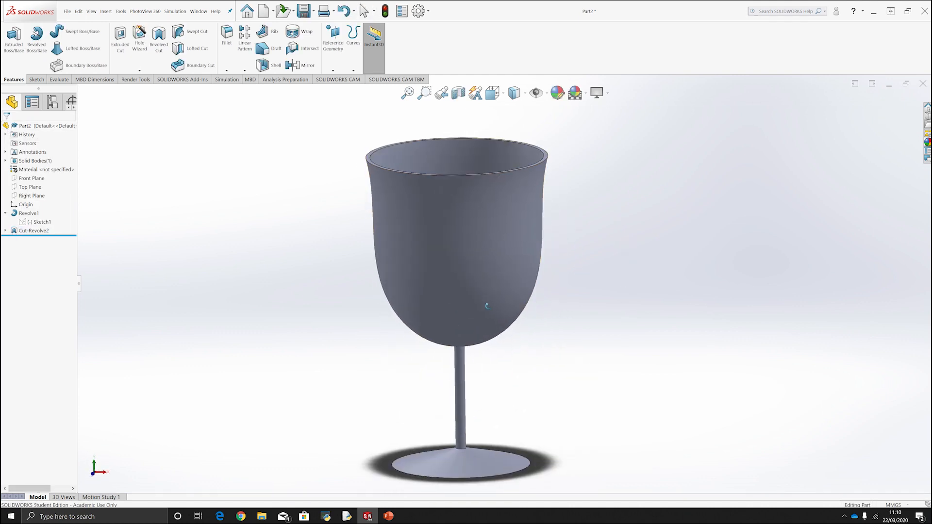
pyautogui.click(458, 92)
pyautogui.moveTo(626, 196); pyautogui.dragTo(613, 258, button='middle')
pyautogui.moveTo(443, 345); pyautogui.dragTo(502, 376)
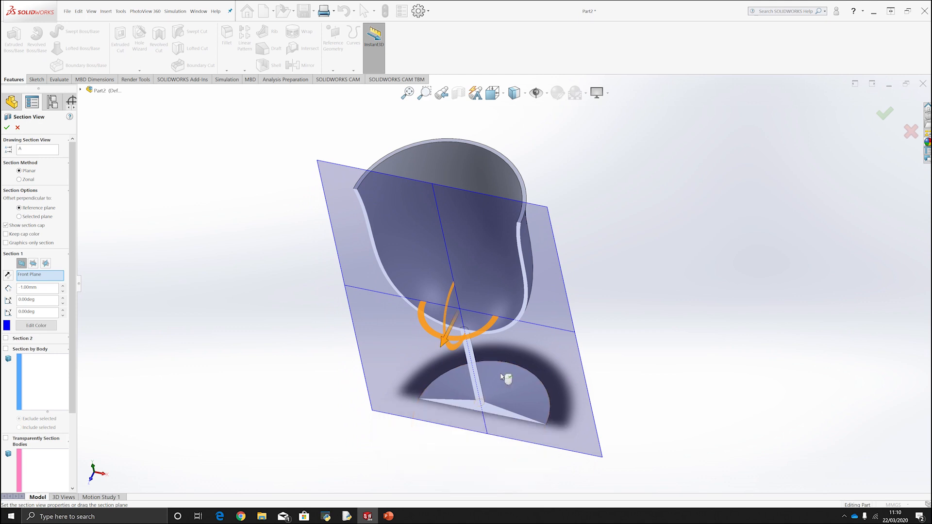
pyautogui.click(884, 113)
pyautogui.moveTo(627, 238); pyautogui.dragTo(543, 160, button='middle')
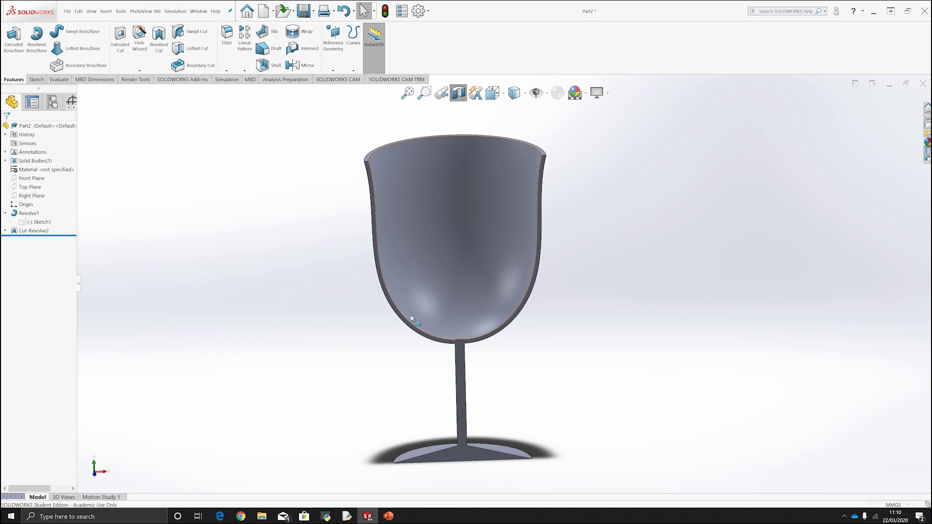
pyautogui.moveTo(497, 212); pyautogui.dragTo(486, 201, button='middle')
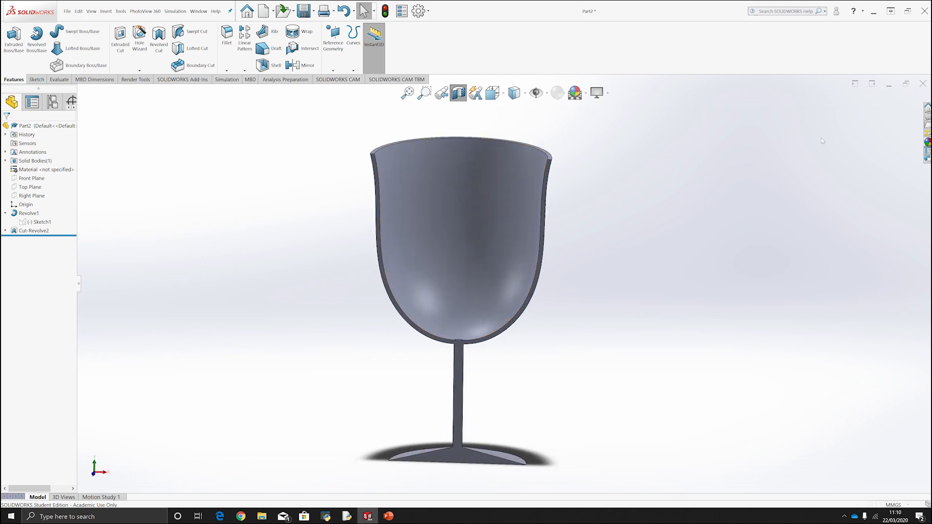
pyautogui.click(458, 93)
pyautogui.moveTo(560, 223); pyautogui.dragTo(552, 320, button='middle')
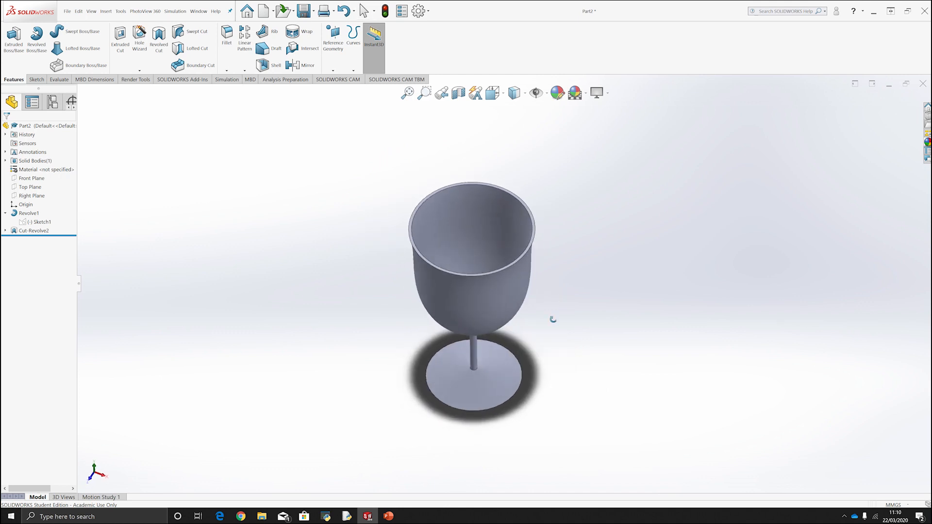
# Apply the clear thick glass appearance from the Thick Gloss glass category to the whole part.
pyautogui.click(185, 81)
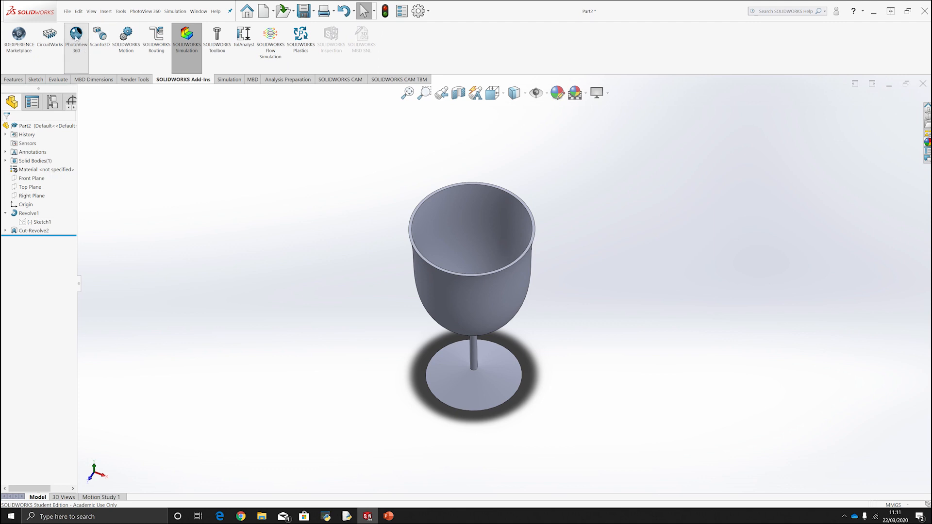
pyautogui.click(138, 80)
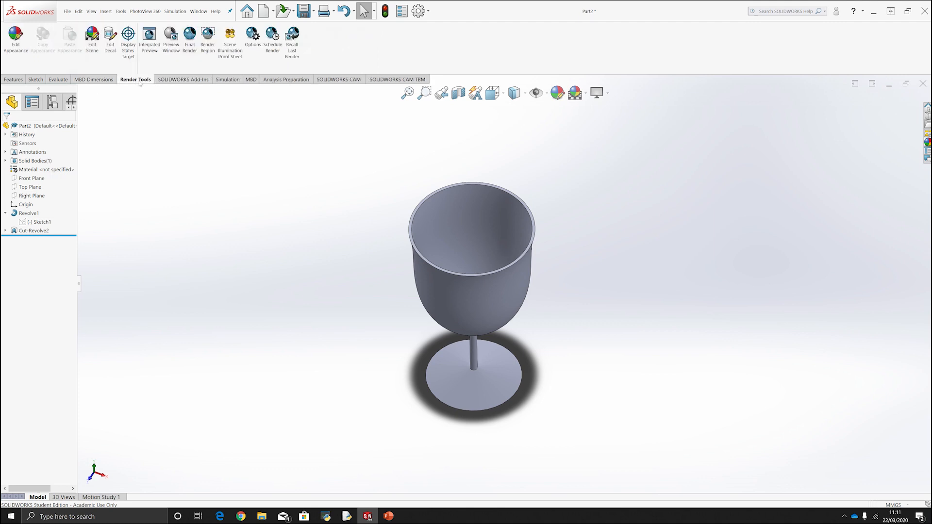
pyautogui.scroll(-1, 524, 309)
pyautogui.moveTo(524, 310); pyautogui.dragTo(520, 256, button='middle')
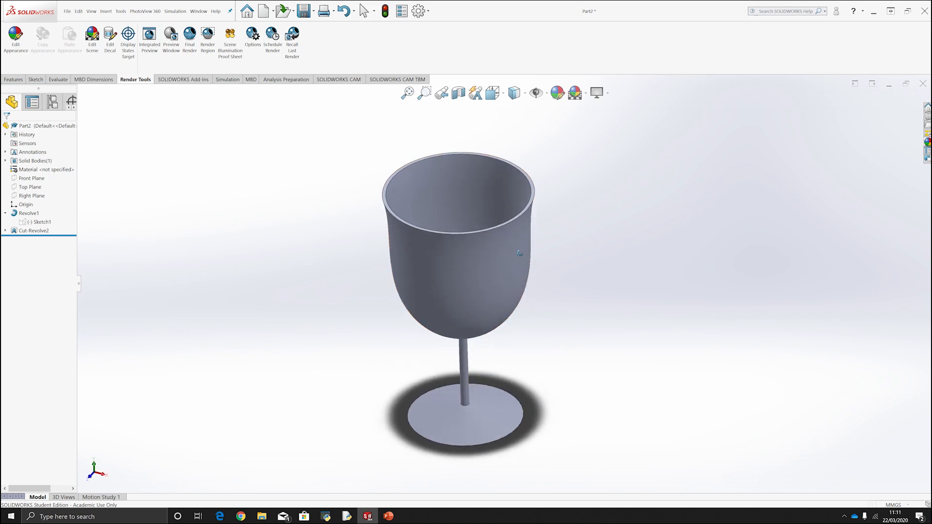
pyautogui.click(15, 37)
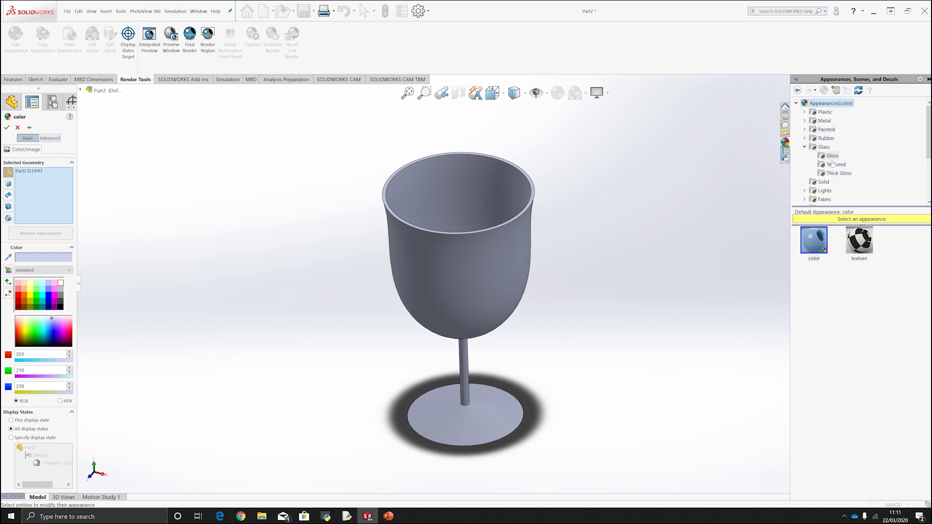
pyautogui.click(832, 155)
pyautogui.click(833, 165)
pyautogui.click(824, 182)
pyautogui.click(837, 173)
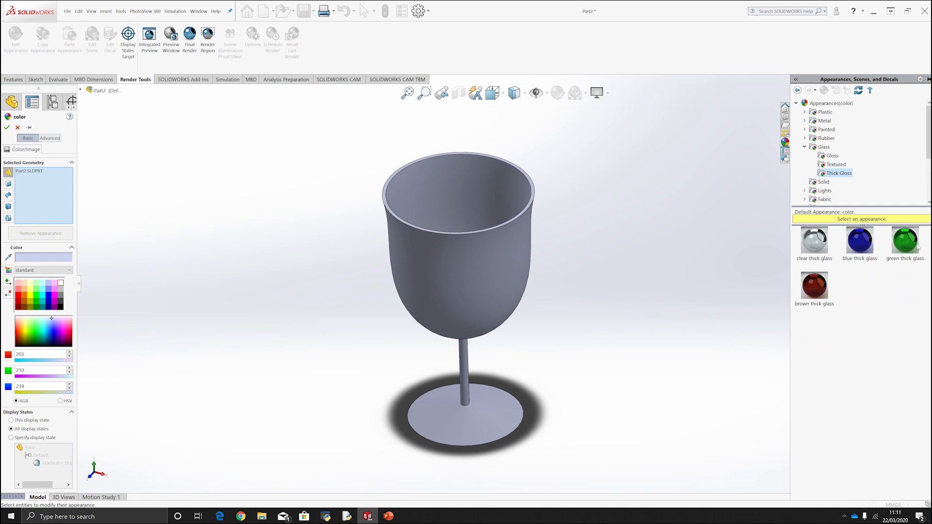
pyautogui.click(859, 240)
pyautogui.click(815, 239)
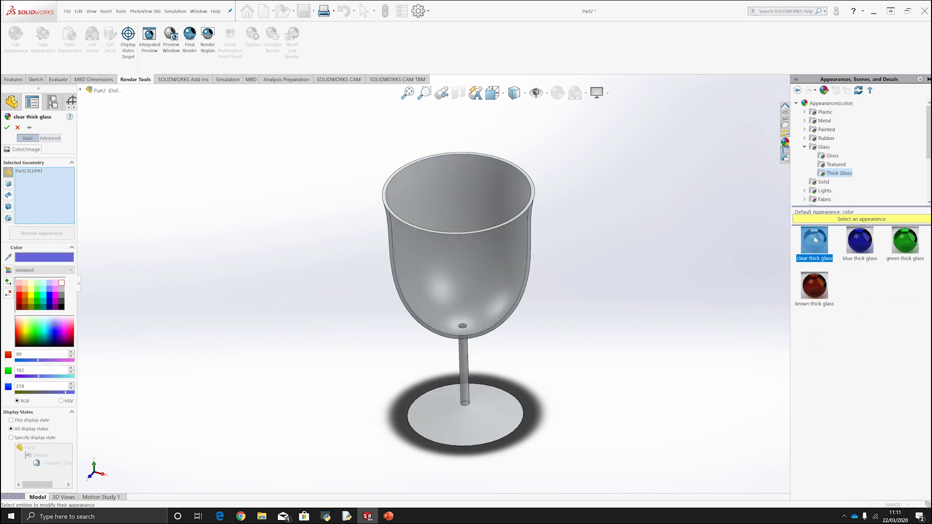
pyautogui.moveTo(815, 240); pyautogui.dragTo(475, 267)
pyautogui.moveTo(815, 249); pyautogui.dragTo(473, 275)
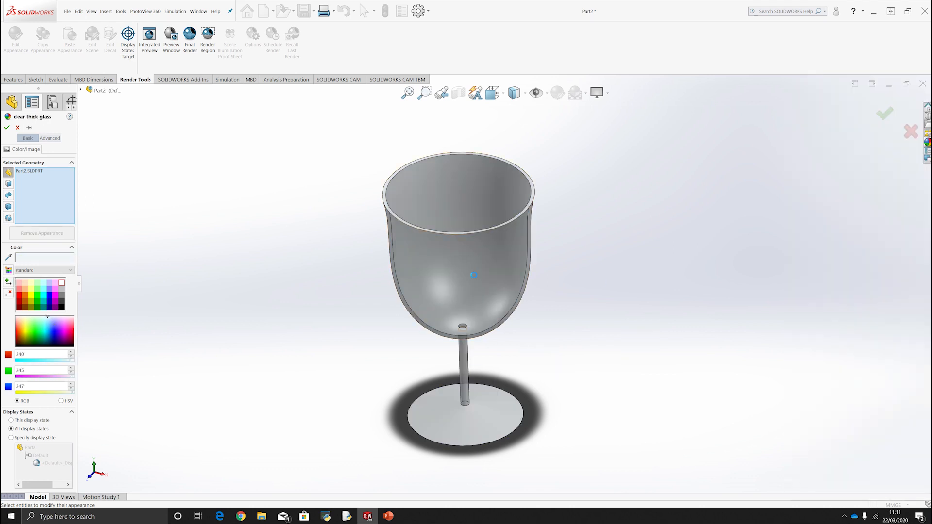
pyautogui.click(927, 142)
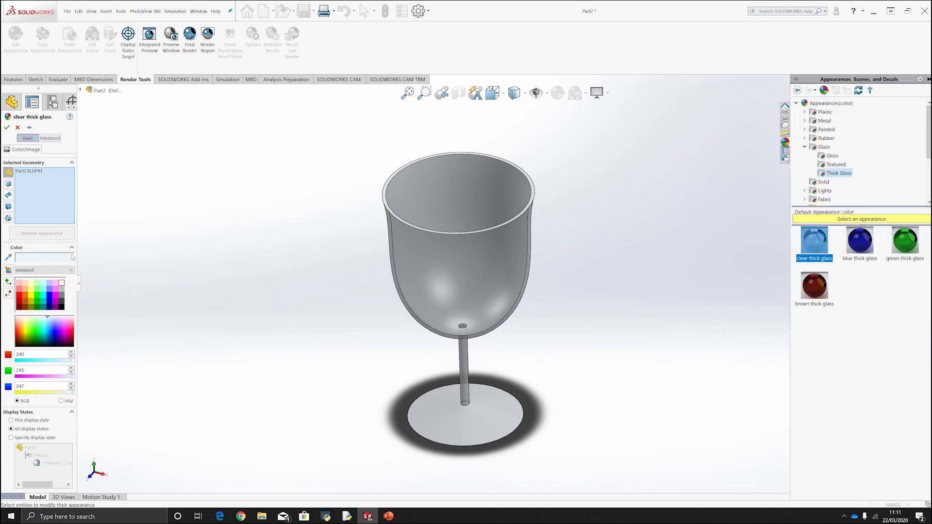
# Tint the clear thick glass appearance pale cyan with RGB 192, 255, 255, and accept the appearance.
pyautogui.click(53, 293)
pyautogui.click(49, 294)
pyautogui.click(37, 289)
pyautogui.click(31, 283)
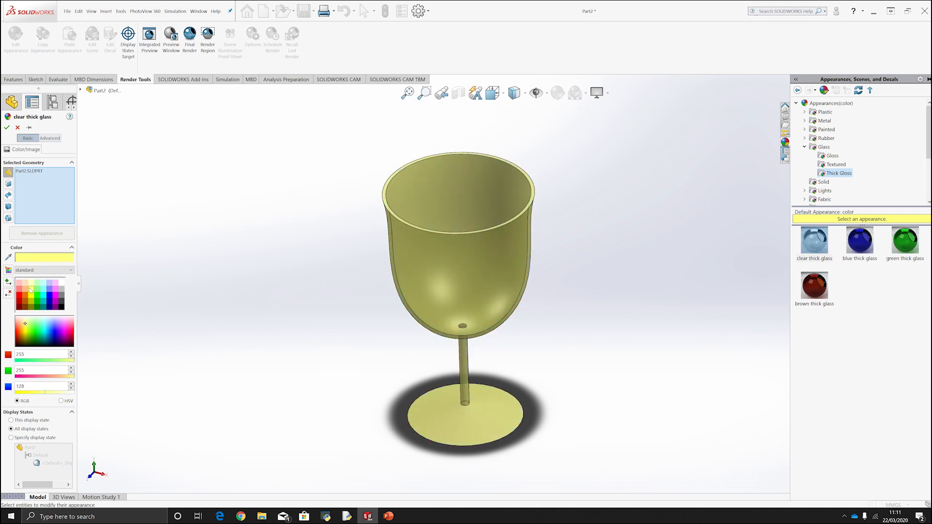
pyautogui.click(48, 283)
pyautogui.click(43, 283)
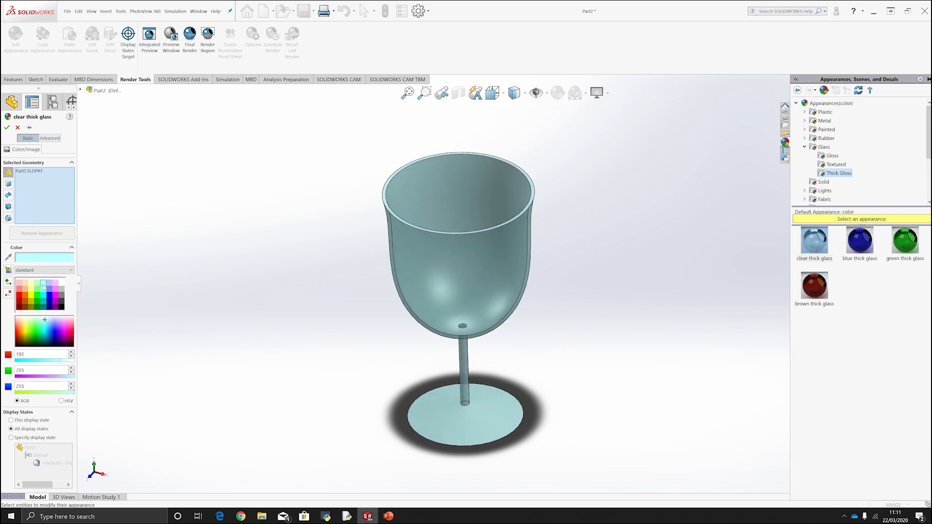
pyautogui.moveTo(288, 361); pyautogui.dragTo(288, 331, button='middle')
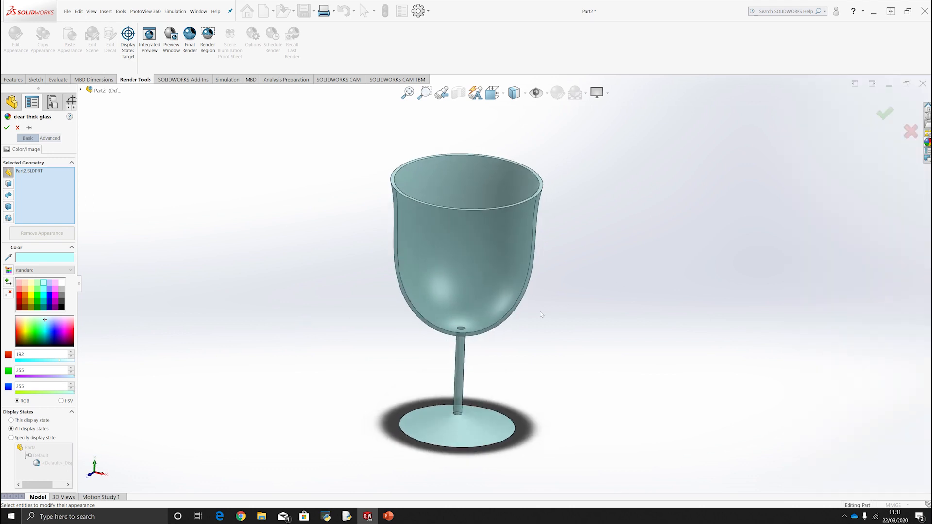
pyautogui.moveTo(528, 299)
pyautogui.mouseDown(button='middle')
pyautogui.moveTo(515, 310)
pyautogui.moveTo(524, 300)
pyautogui.moveTo(528, 309)
pyautogui.mouseUp(button='middle')
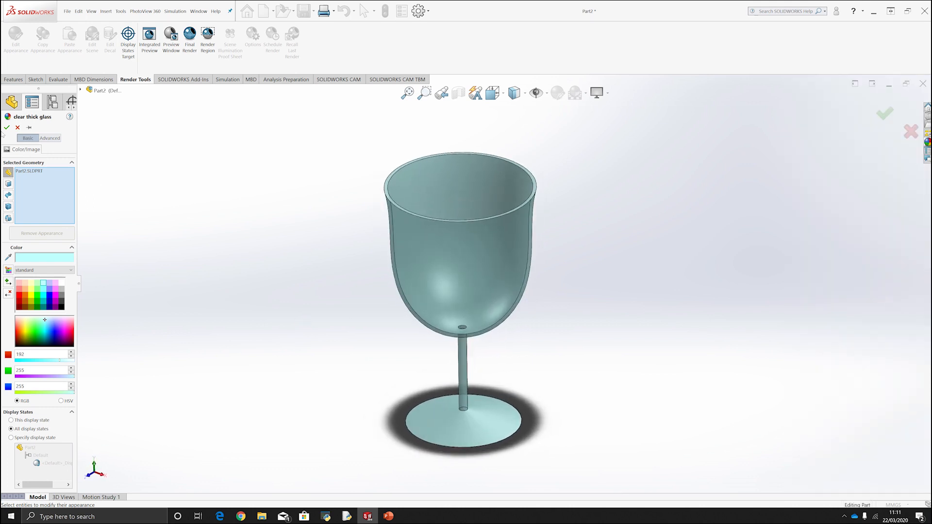
pyautogui.click(7, 127)
# Start a PhotoView 360 final render of the glass and bring the Final Render window to the front.
pyautogui.moveTo(459, 270); pyautogui.dragTo(449, 249, button='middle')
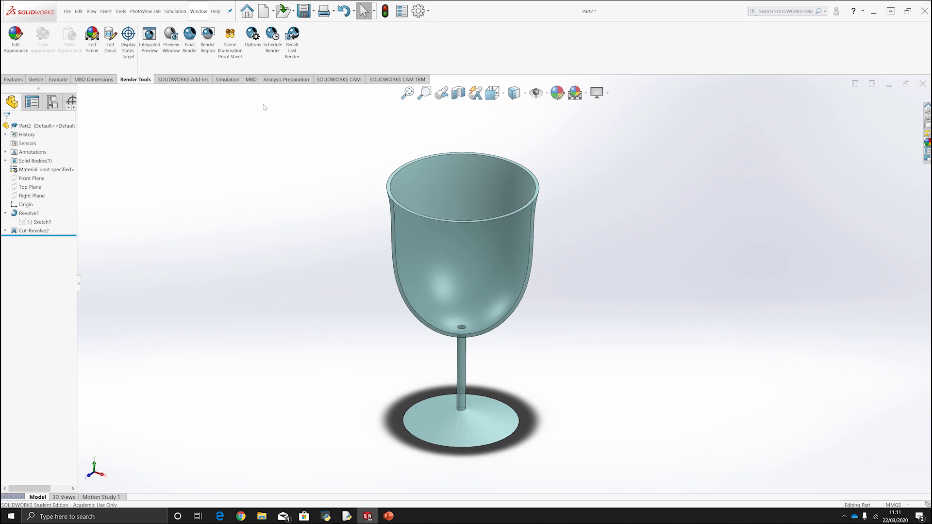
pyautogui.click(192, 48)
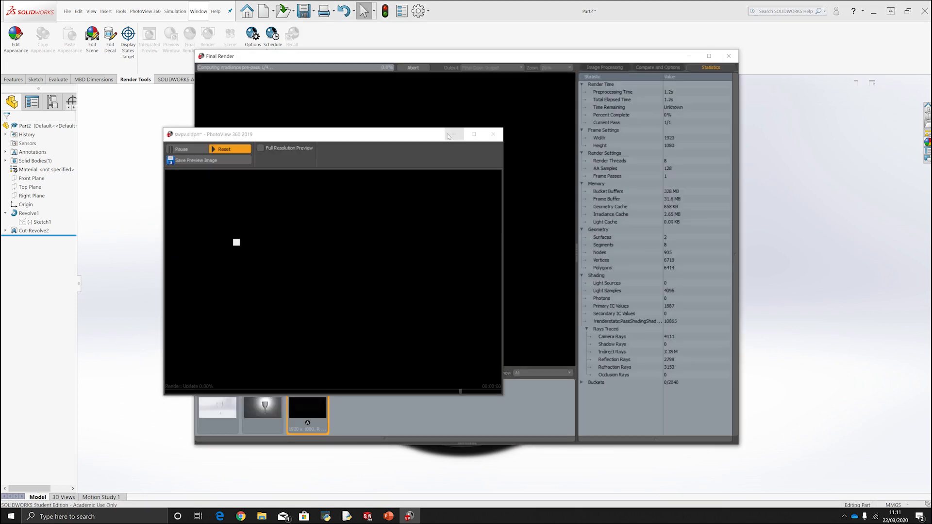
pyautogui.click(447, 133)
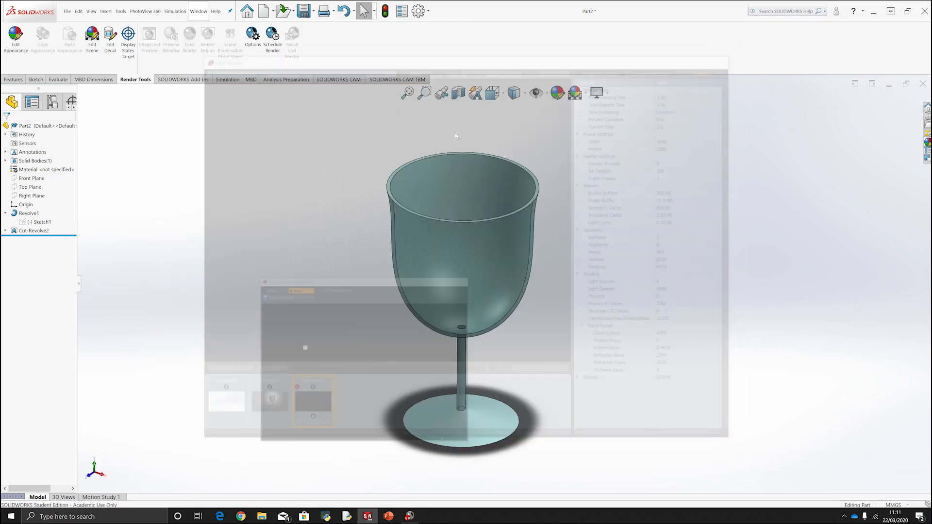
pyautogui.click(409, 515)
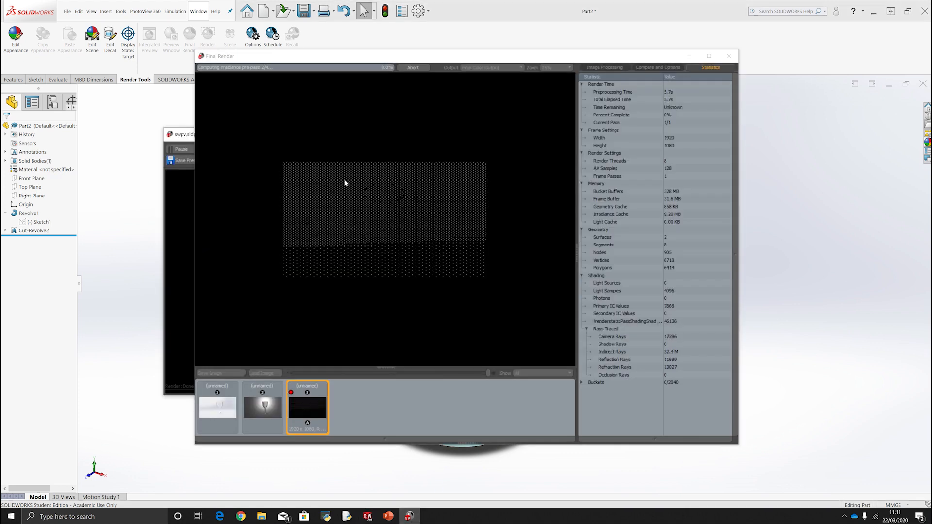